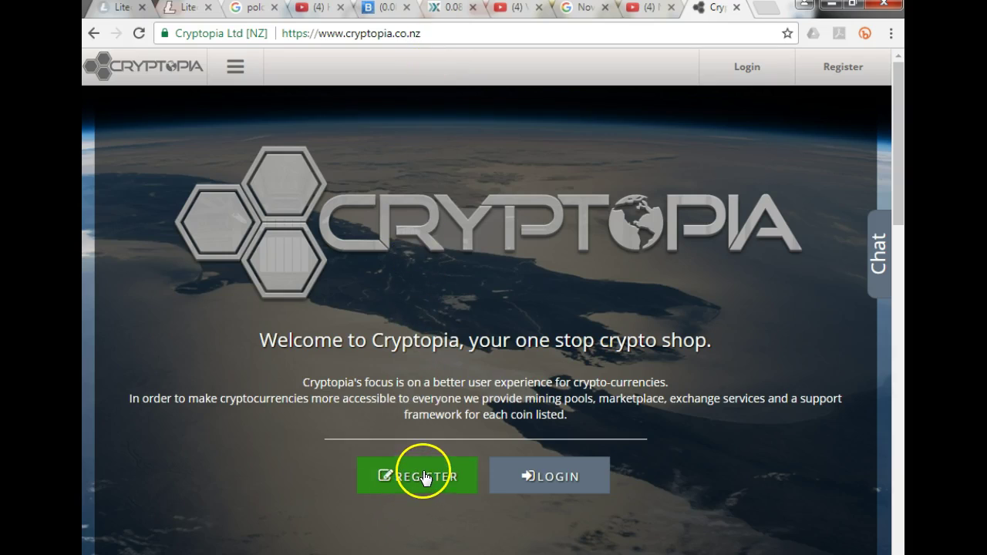
# Step: Log in with the account e-mail and password, passing the reCAPTCHA check
pyautogui.click(561, 479)
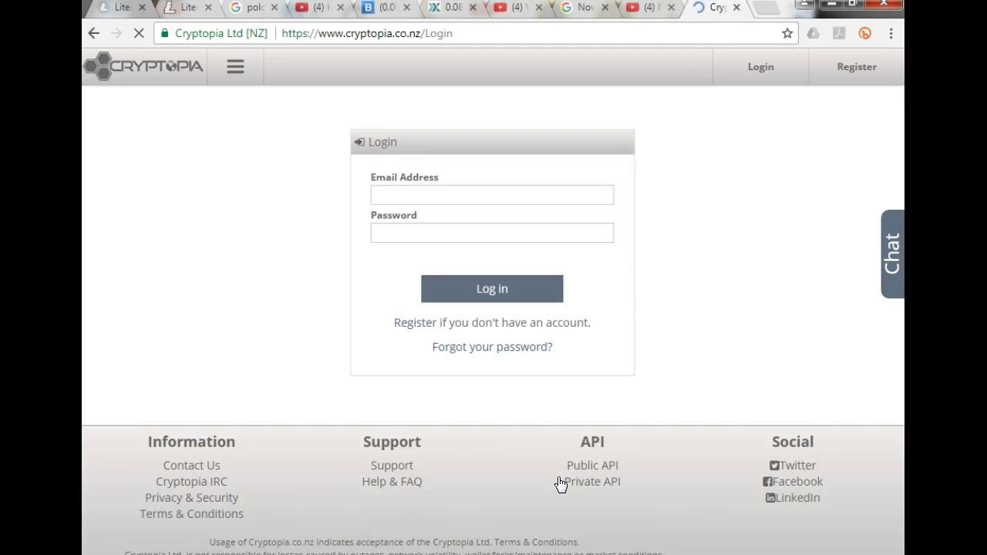
pyautogui.click(393, 292)
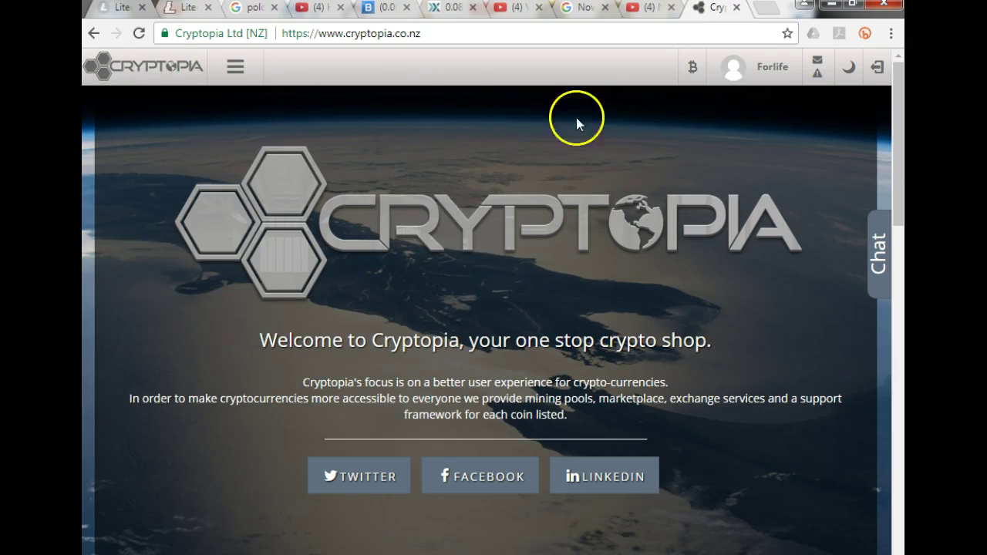
# Step: Open Balances from the user avatar menu, showing an estimated total of 1.34837556 BTC
pyautogui.moveTo(771, 79)
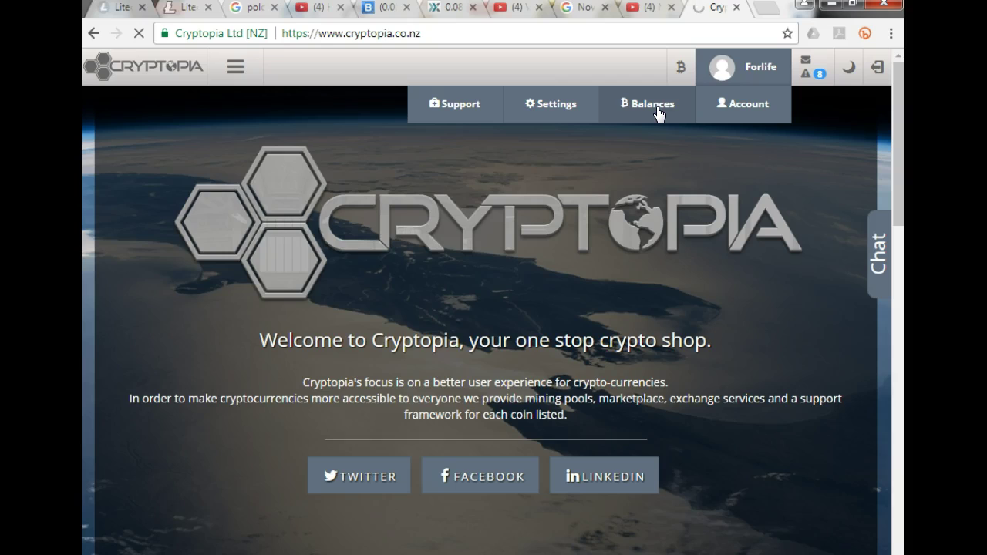
pyautogui.click(652, 106)
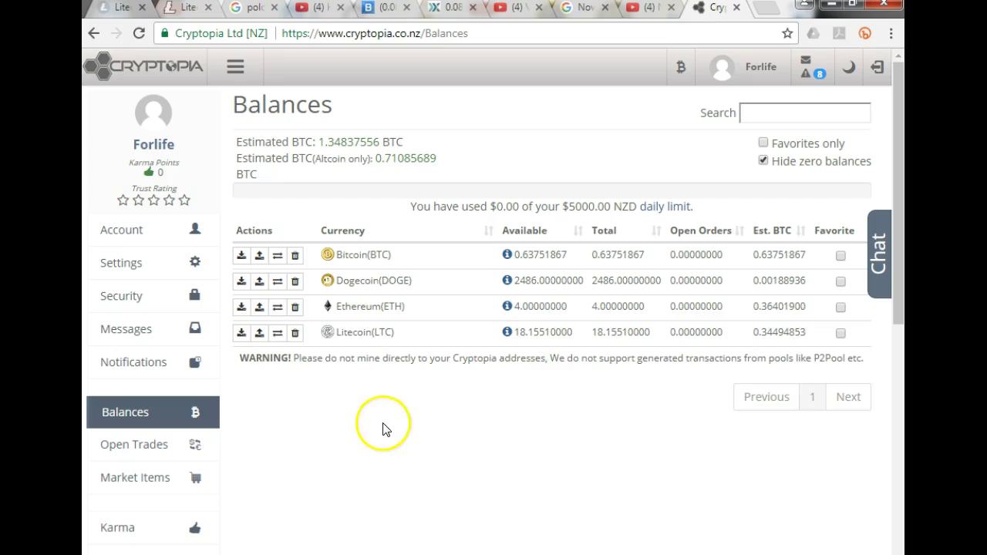
pyautogui.click(764, 162)
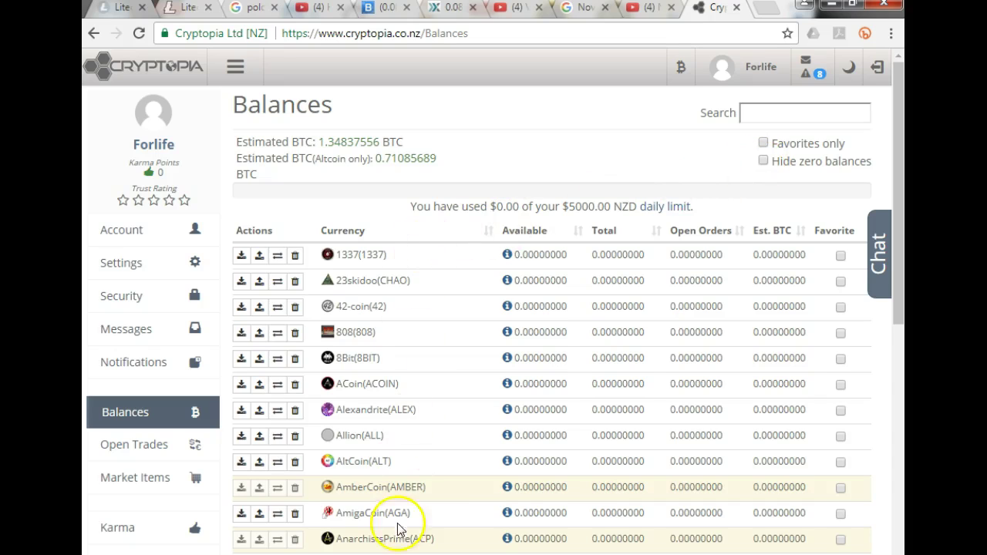
pyautogui.click(764, 162)
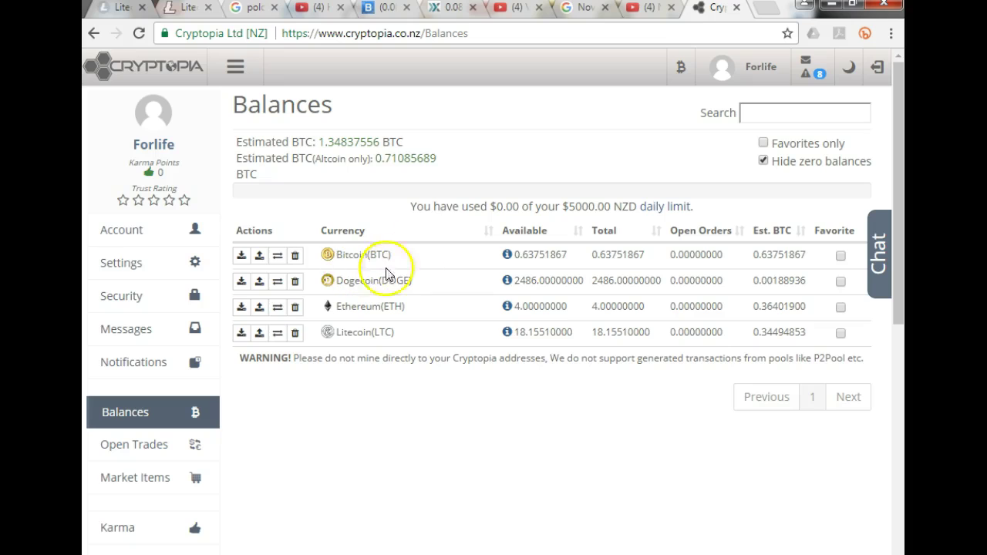
# Step: View and select the Bitcoin deposit address, then go back to the Deposit currency chooser
pyautogui.click(241, 257)
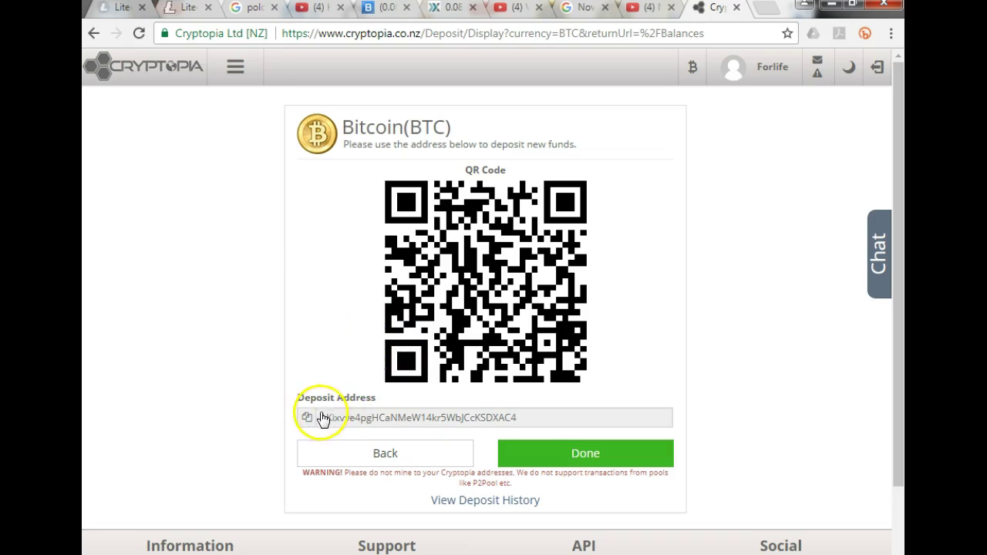
pyautogui.moveTo(535, 421); pyautogui.dragTo(318, 418)
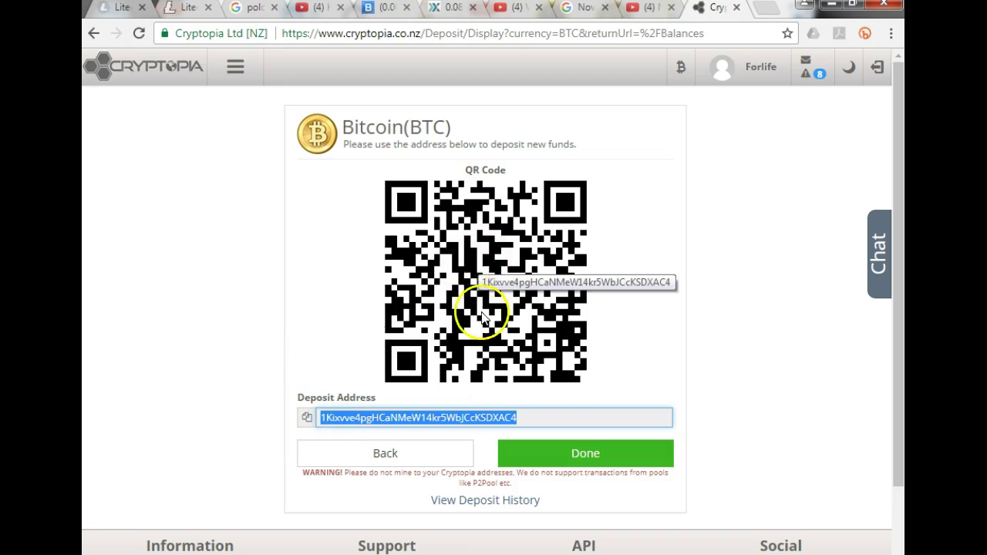
pyautogui.click(384, 456)
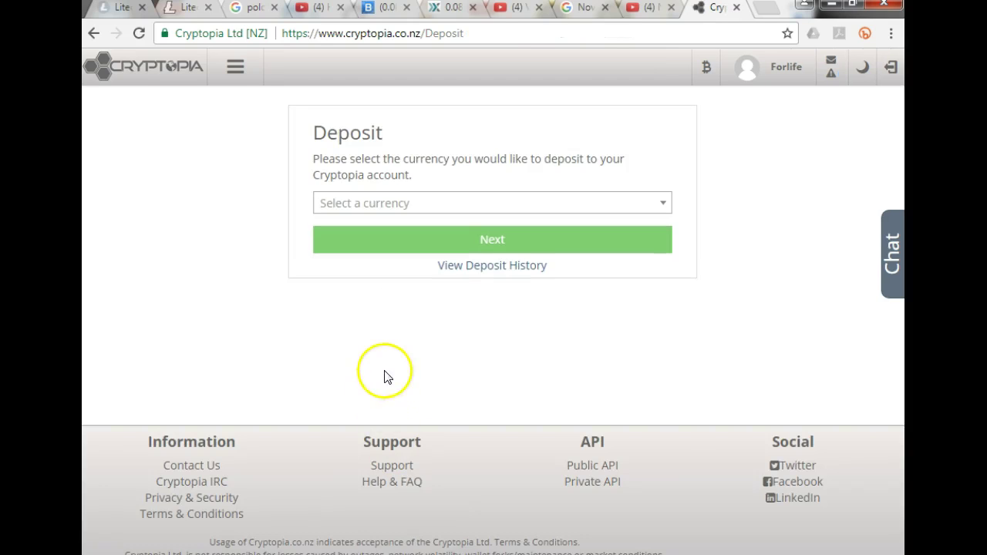
# Step: Return to Balances and bring up the Litecoin withdrawal form with its 18.1551 LTC balance
pyautogui.click(780, 77)
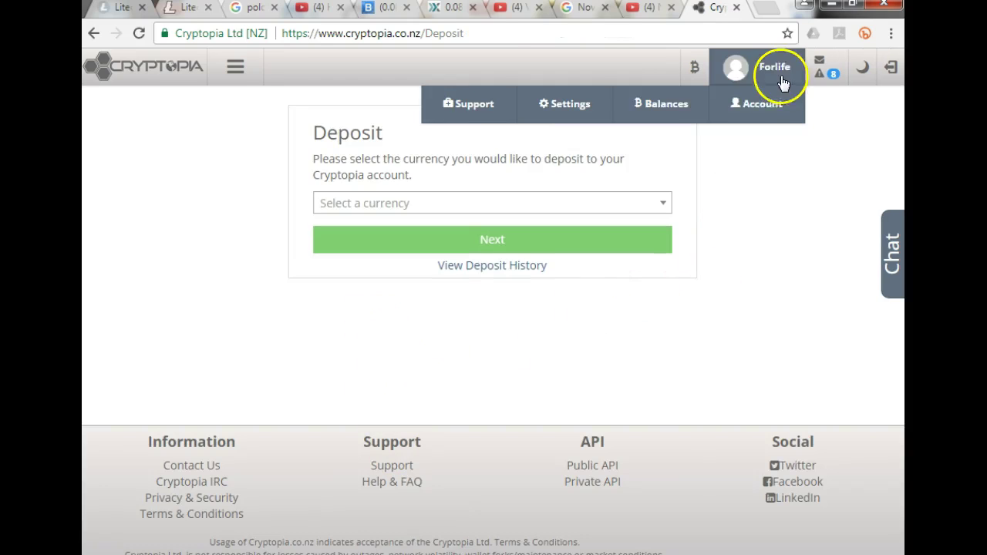
pyautogui.click(660, 107)
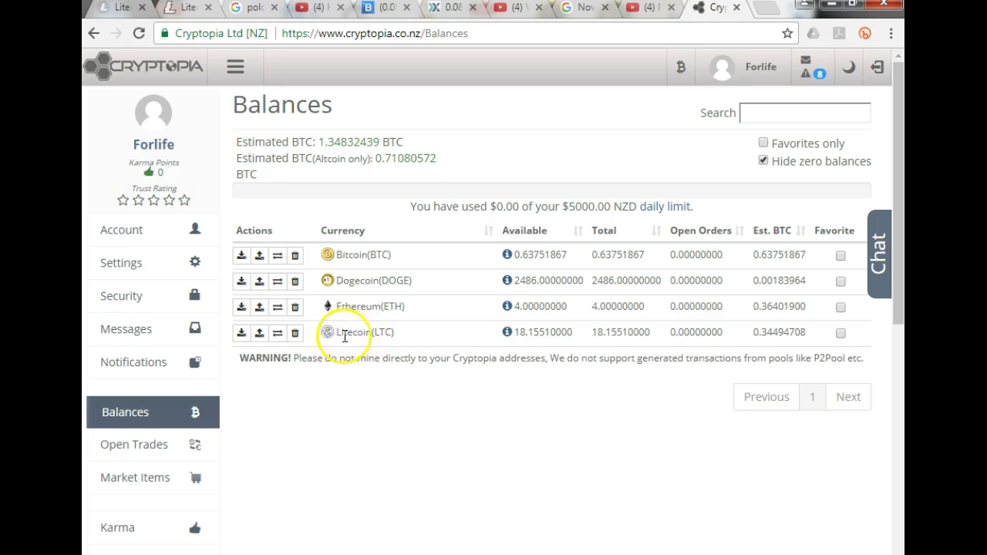
pyautogui.click(260, 335)
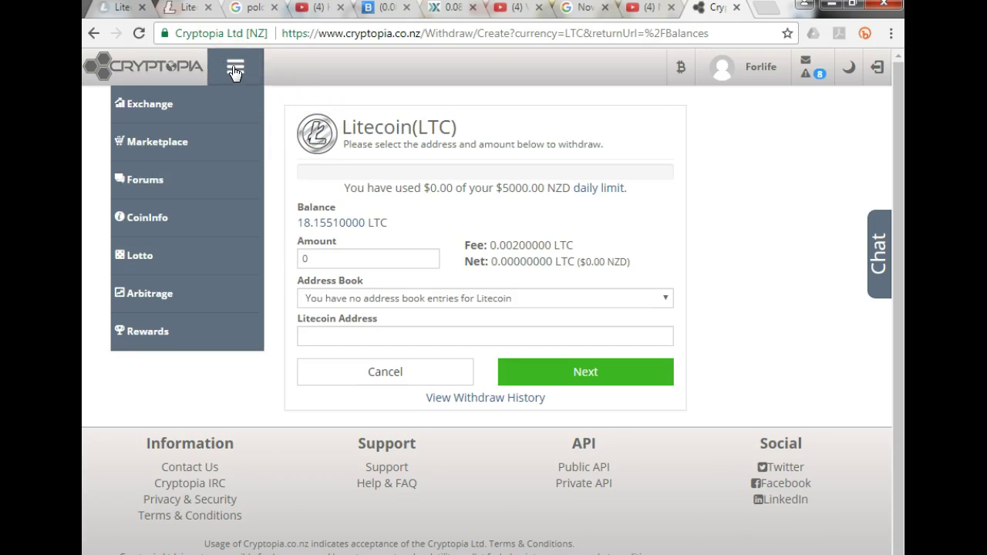
# Step: Open the Exchange with Bitcoin as base market and search the markets for STRAT
pyautogui.moveTo(216, 94)
pyautogui.click(156, 108)
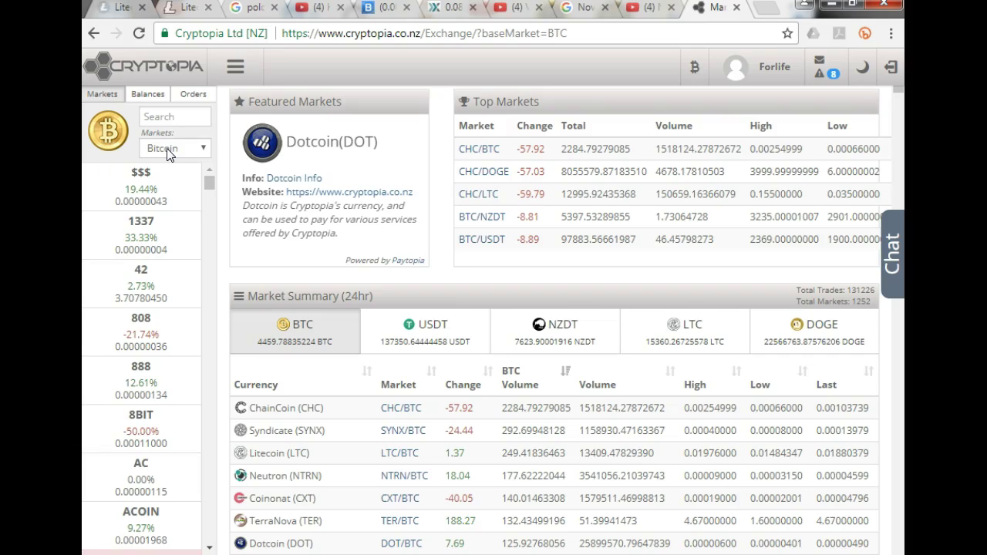
pyautogui.click(167, 148)
pyautogui.click(189, 131)
pyautogui.scroll(-3, 370, 360)
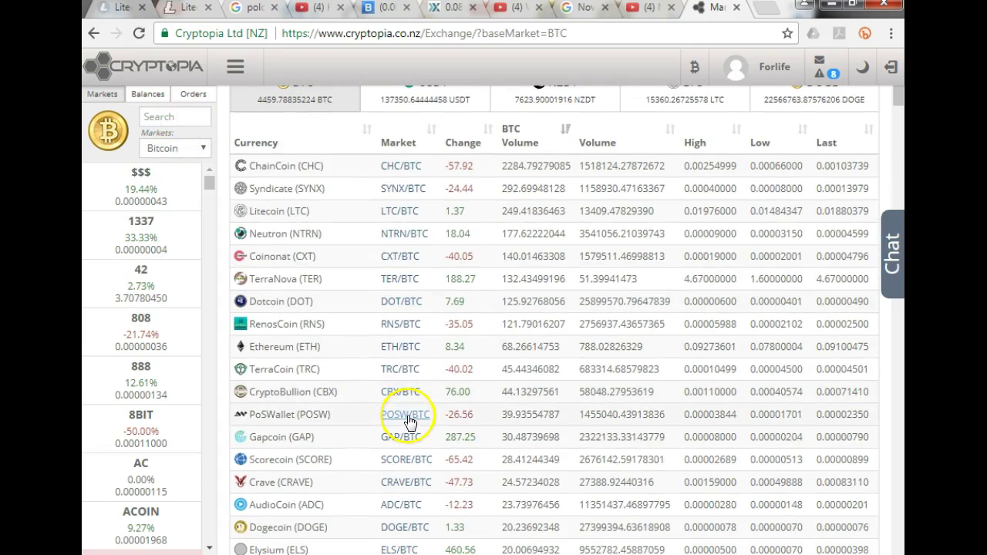
pyautogui.scroll(-5, 409, 422)
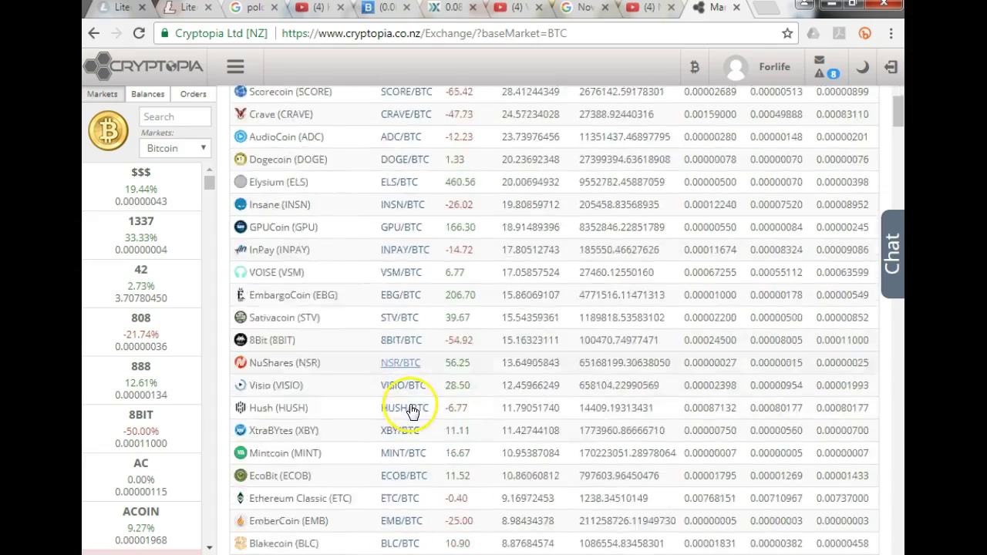
pyautogui.scroll(-8, 412, 411)
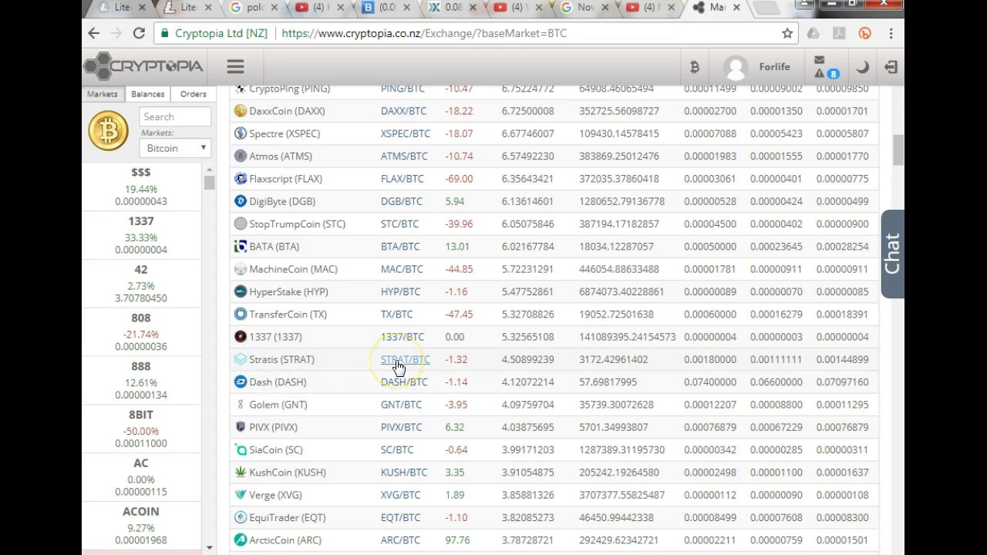
pyautogui.scroll(9, 396, 371)
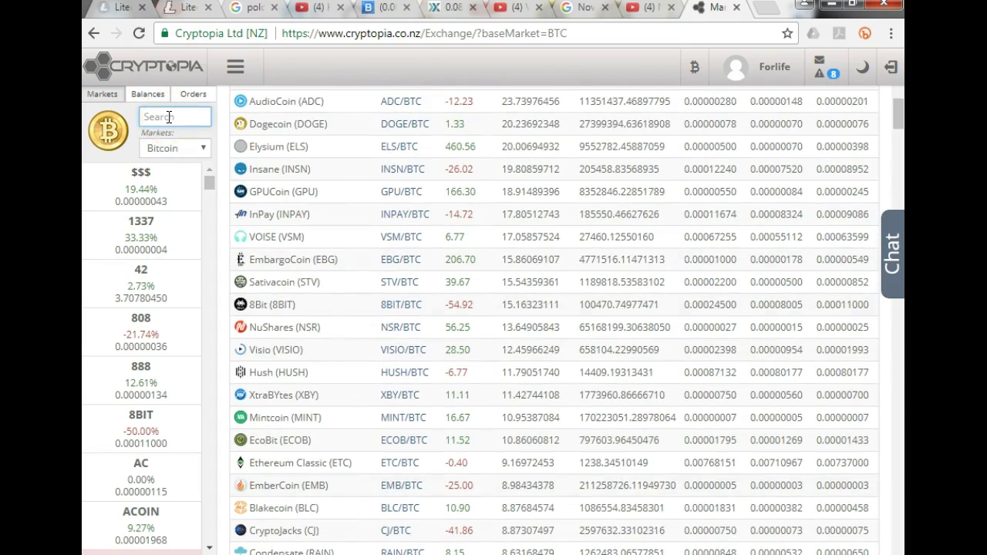
pyautogui.write('trat')
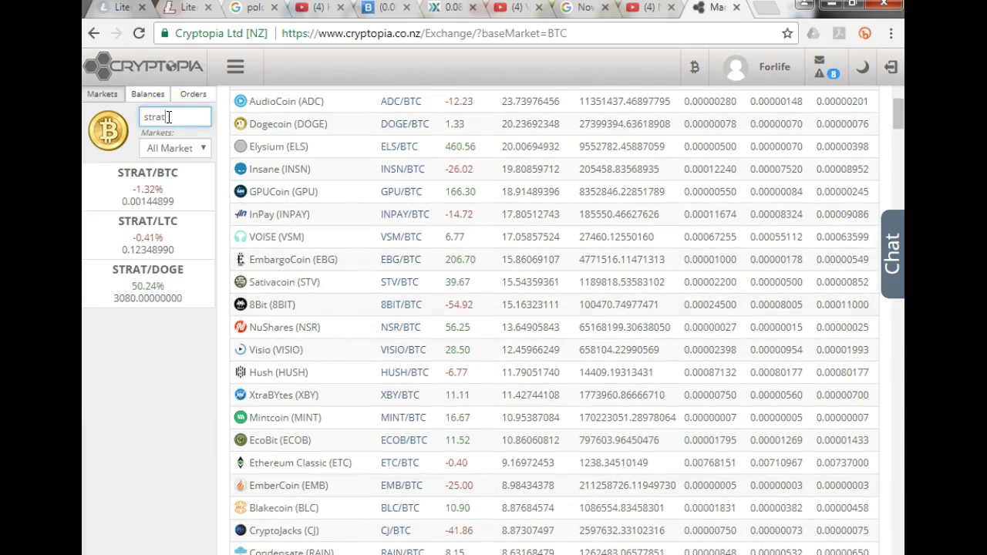
# Step: Open STRAT/BTC, show 30-minute candles, and scroll down to the buy/sell forms and order books
pyautogui.click(151, 180)
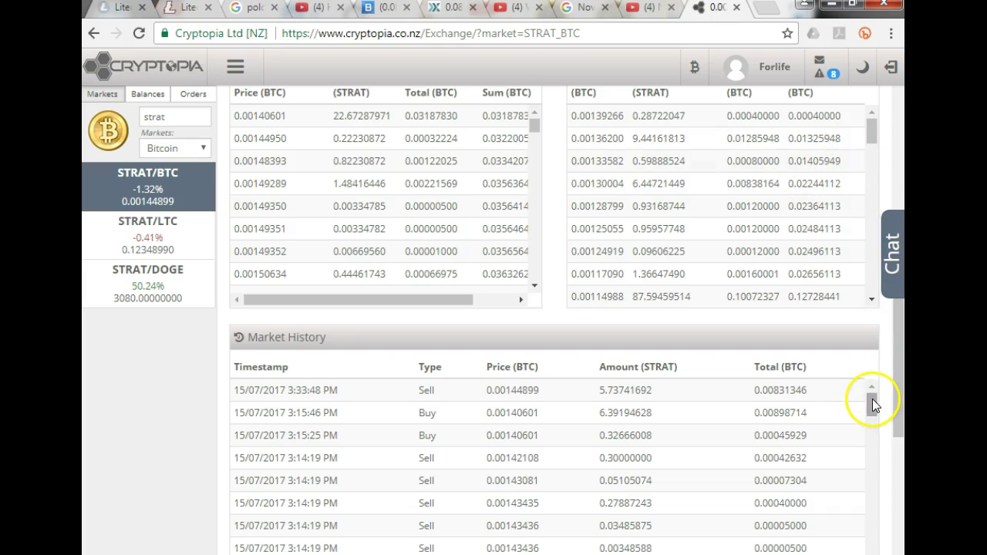
pyautogui.moveTo(872, 402)
pyautogui.mouseDown()
pyautogui.moveTo(871, 436)
pyautogui.moveTo(875, 397)
pyautogui.mouseUp()
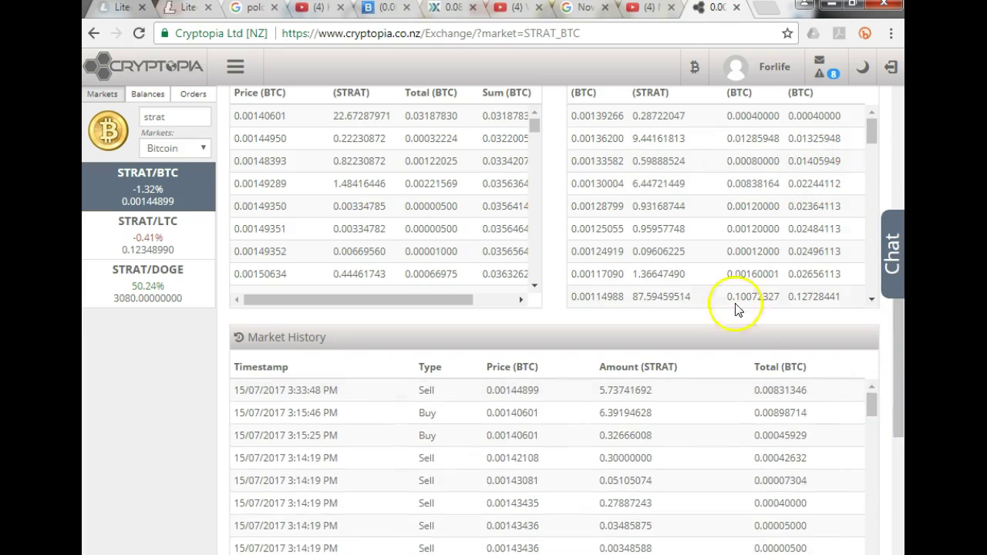
pyautogui.scroll(7, 735, 308)
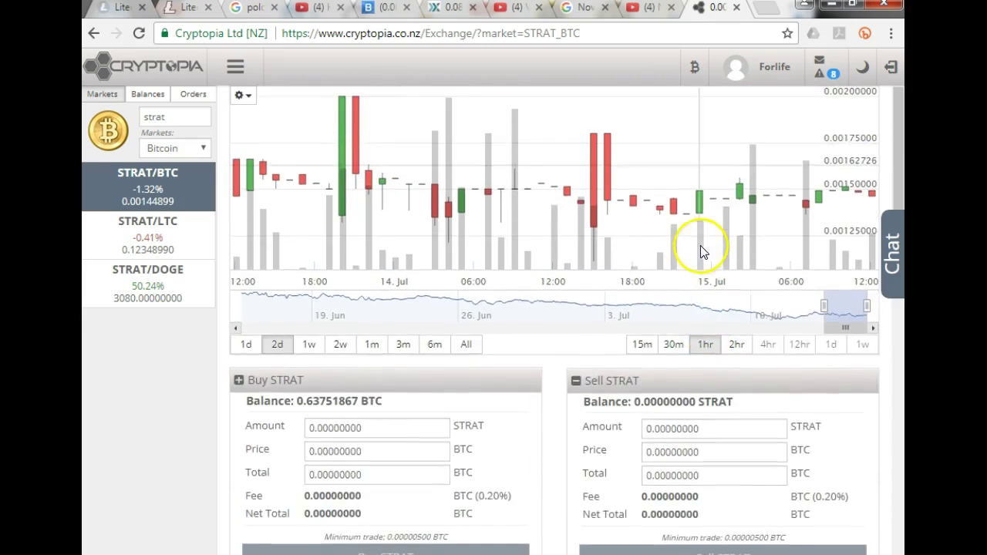
pyautogui.scroll(1, 700, 246)
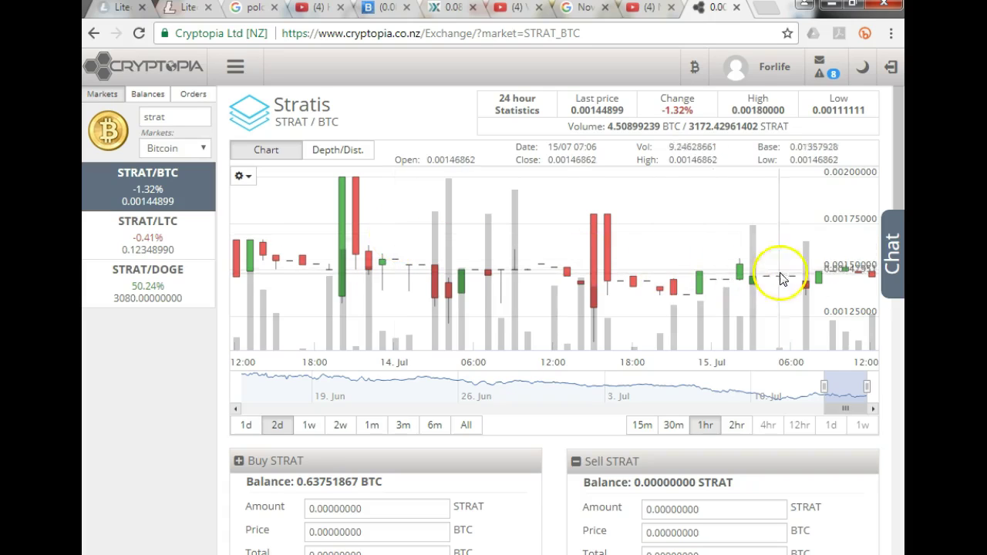
pyautogui.click(674, 426)
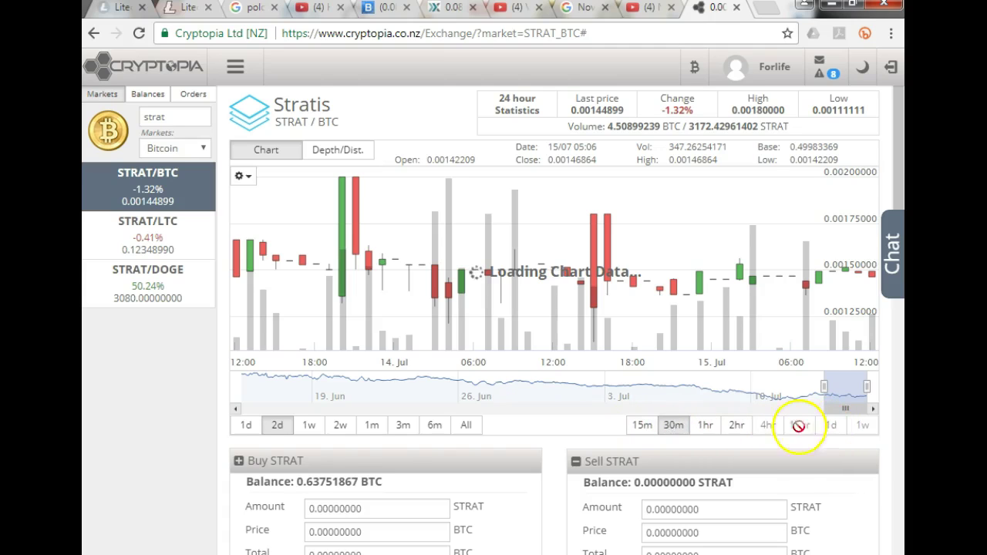
pyautogui.scroll(-1, 550, 423)
pyautogui.scroll(-1, 550, 423)
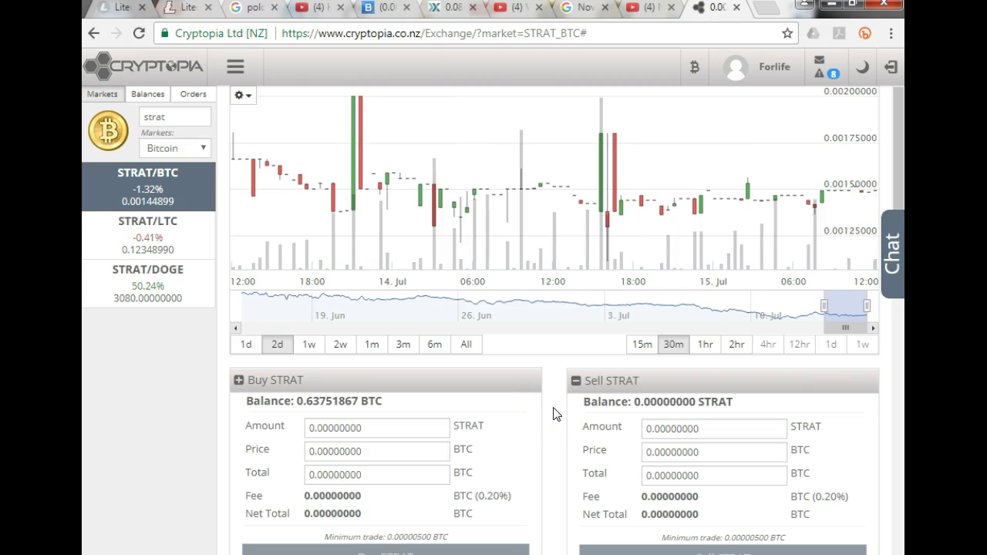
pyautogui.scroll(-1, 556, 422)
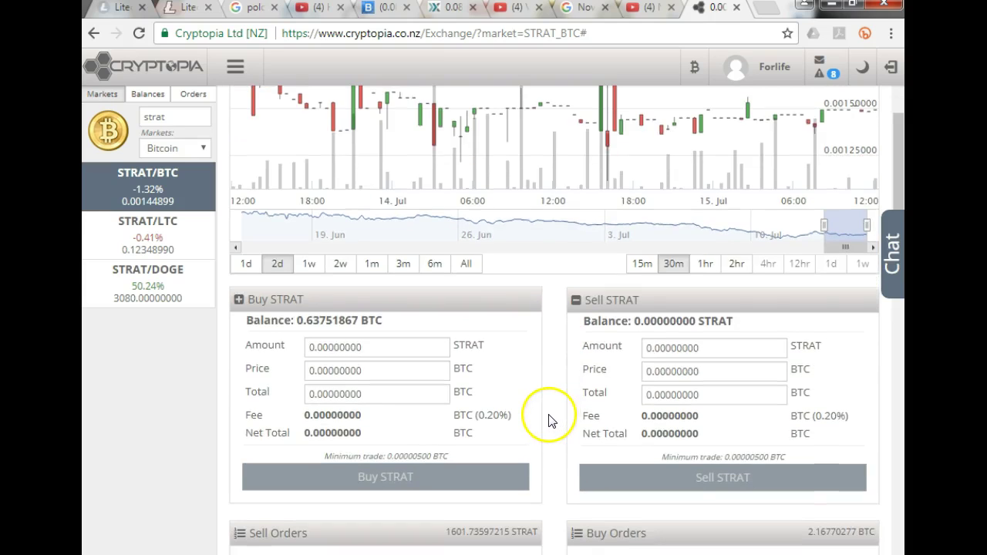
pyautogui.scroll(-2, 549, 413)
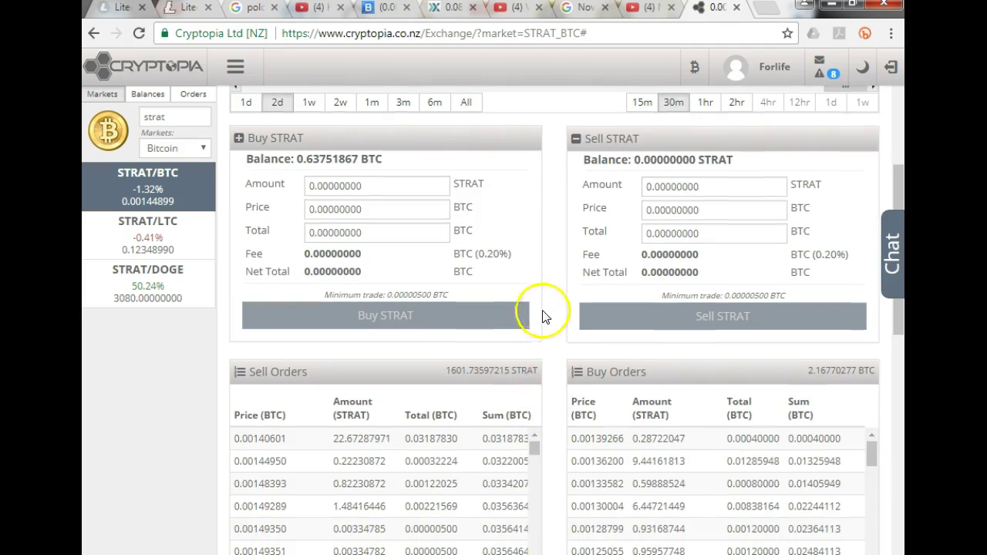
pyautogui.scroll(1, 543, 283)
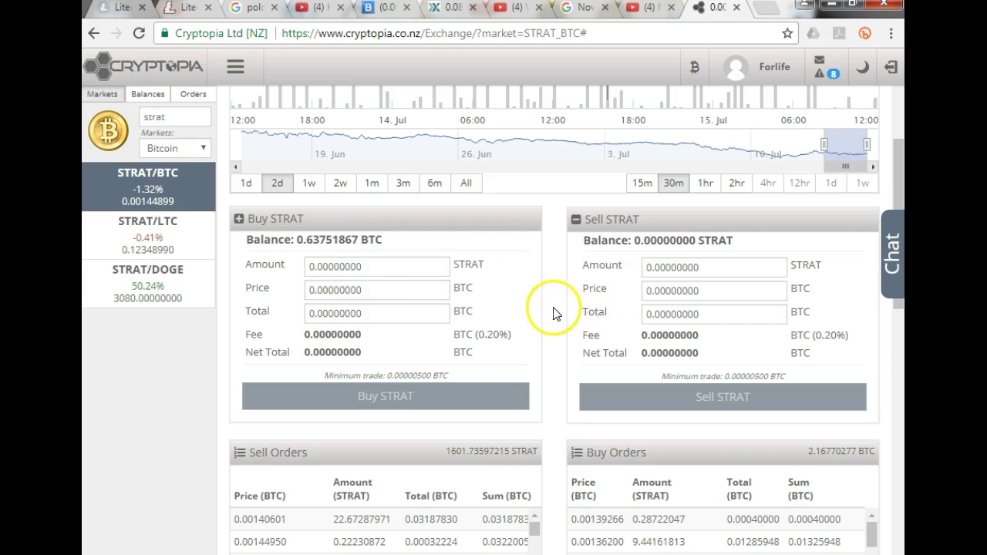
pyautogui.scroll(-2, 552, 312)
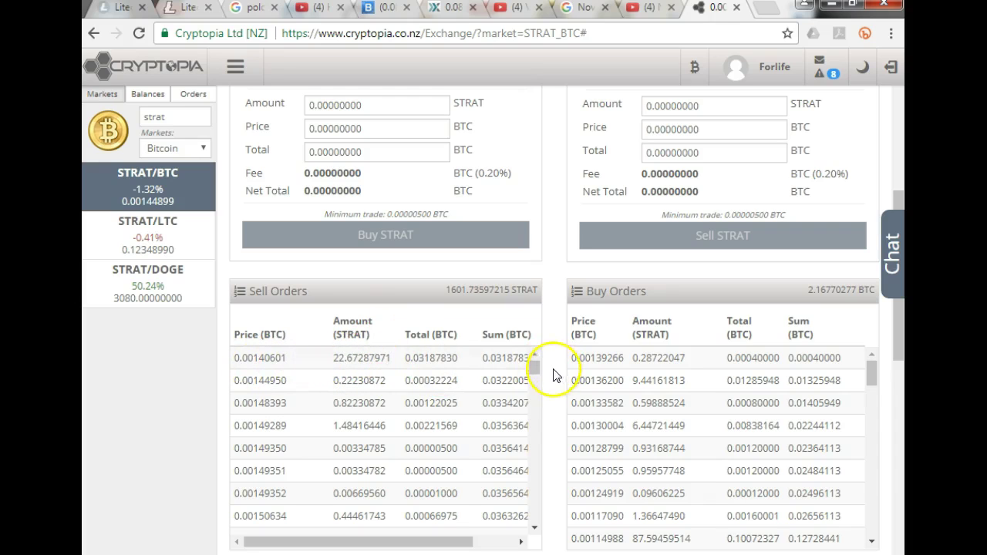
# Step: Buy 2 STRAT at the lowest sell price of 0.00140601 BTC, totalling 0.00281202 BTC
pyautogui.click(259, 359)
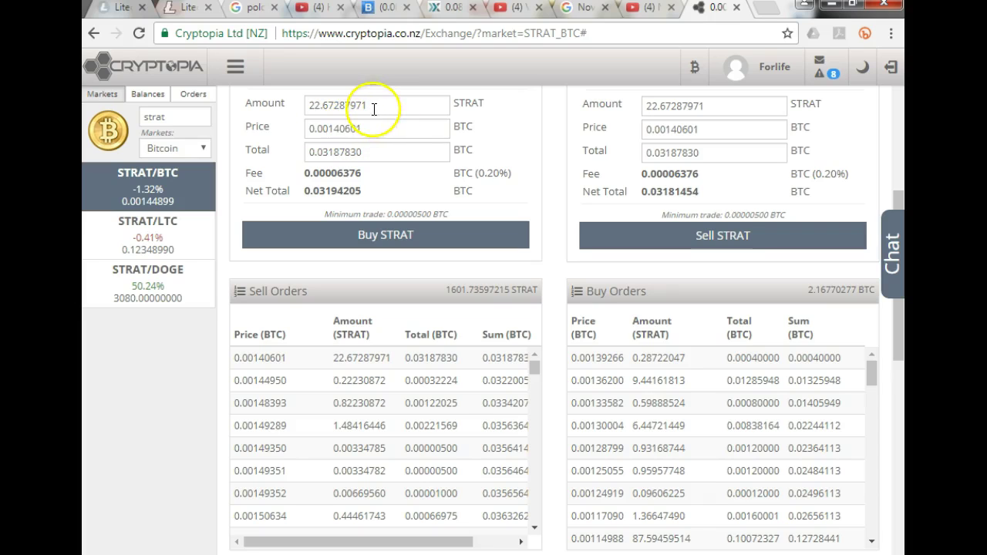
pyautogui.moveTo(375, 104); pyautogui.dragTo(306, 104)
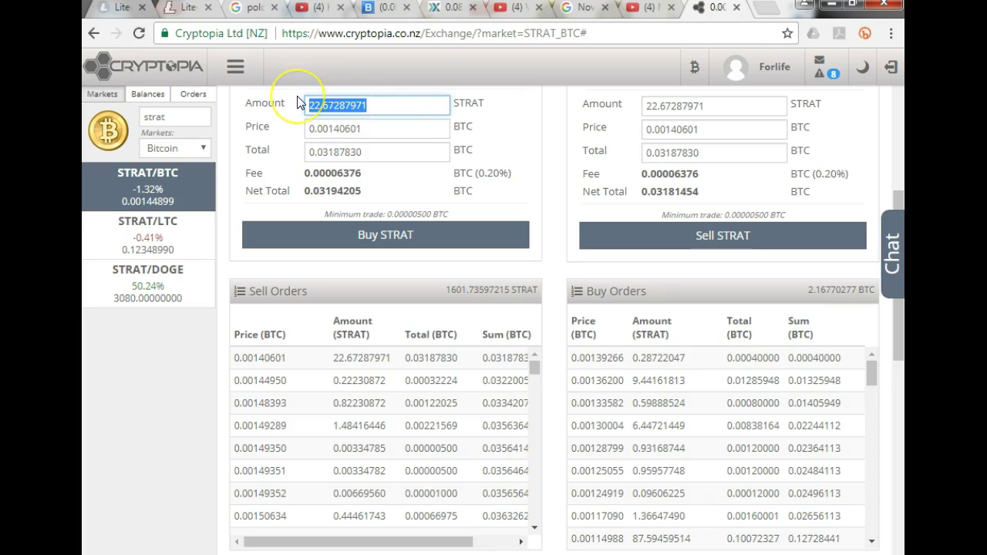
pyautogui.write('2')
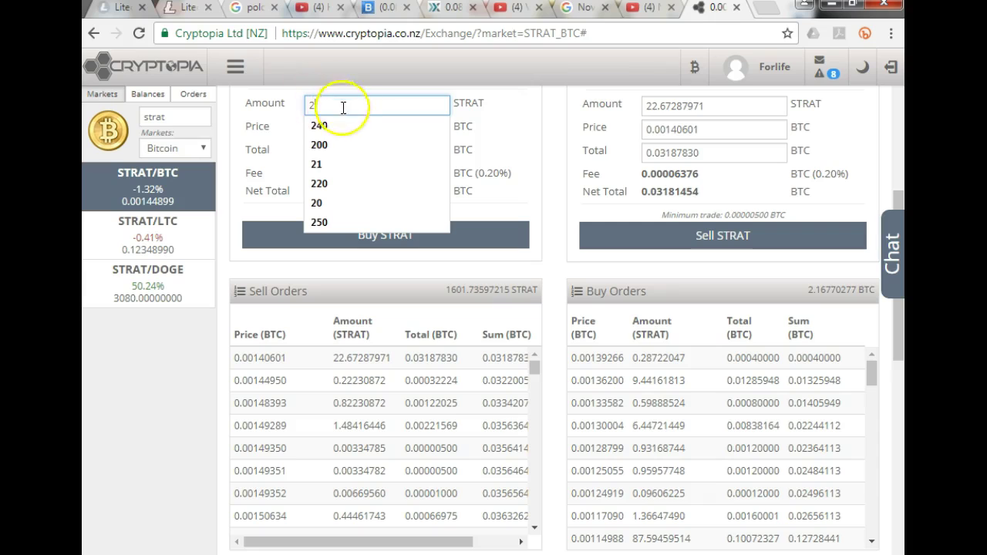
pyautogui.click(552, 223)
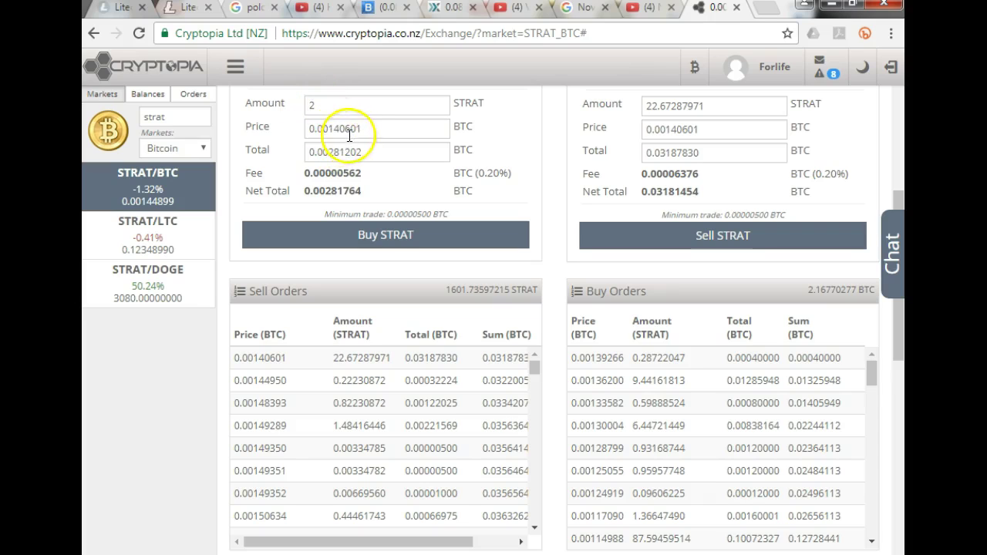
pyautogui.click(381, 241)
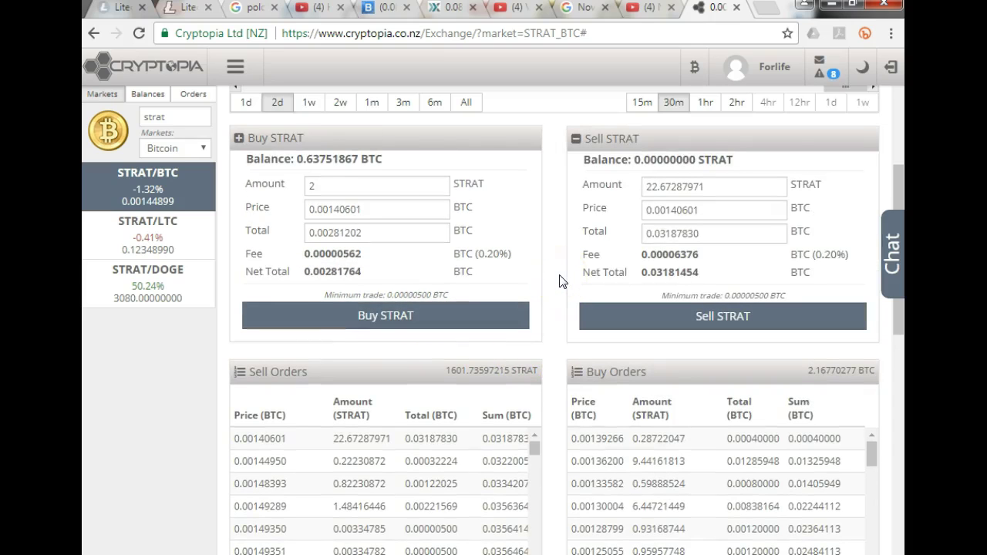
pyautogui.scroll(2, 561, 282)
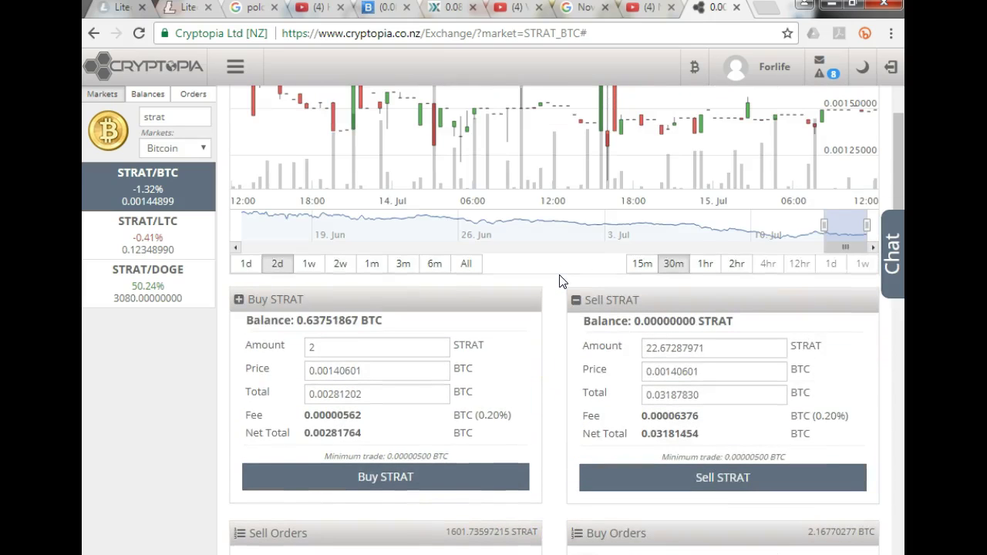
pyautogui.scroll(-3, 559, 285)
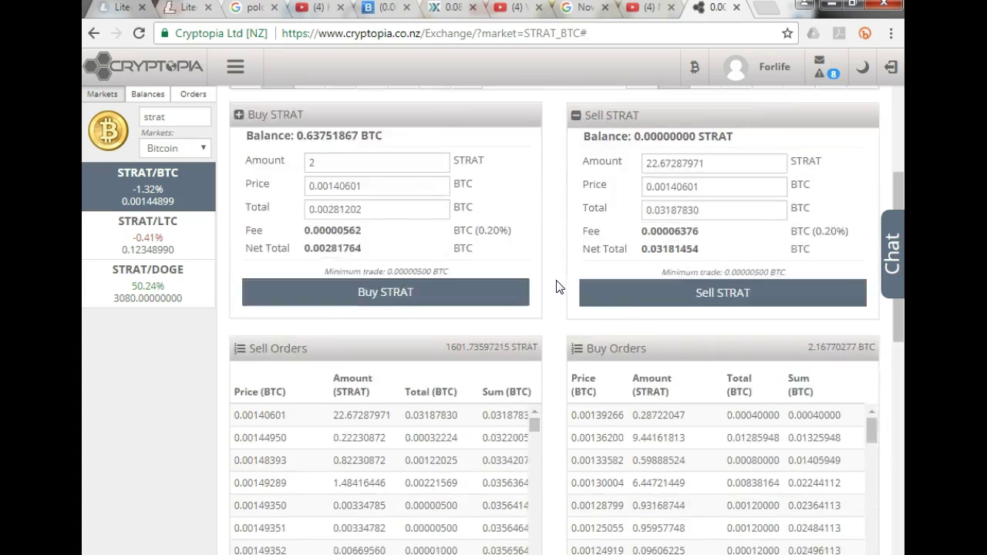
pyautogui.scroll(2, 550, 243)
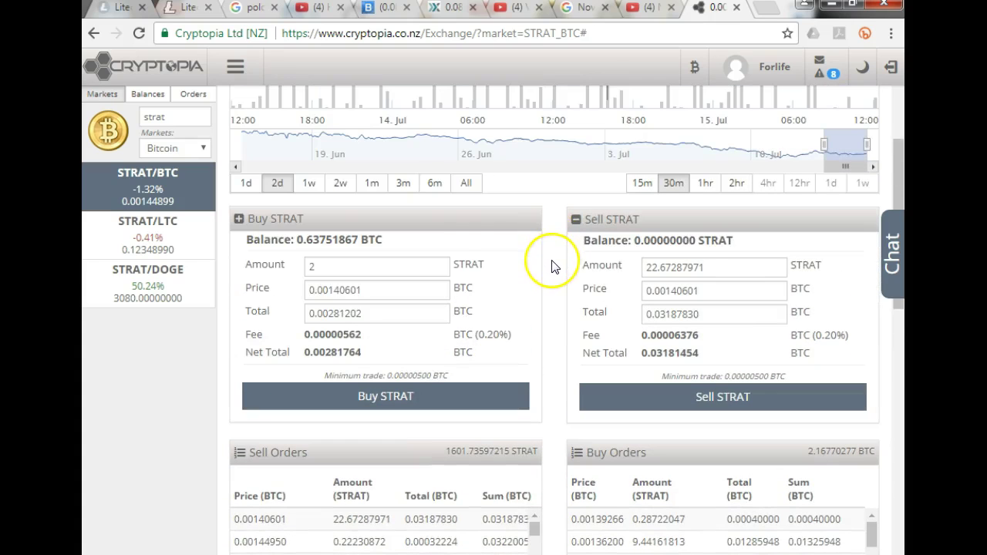
pyautogui.scroll(-5, 552, 255)
pyautogui.scroll(8, 554, 275)
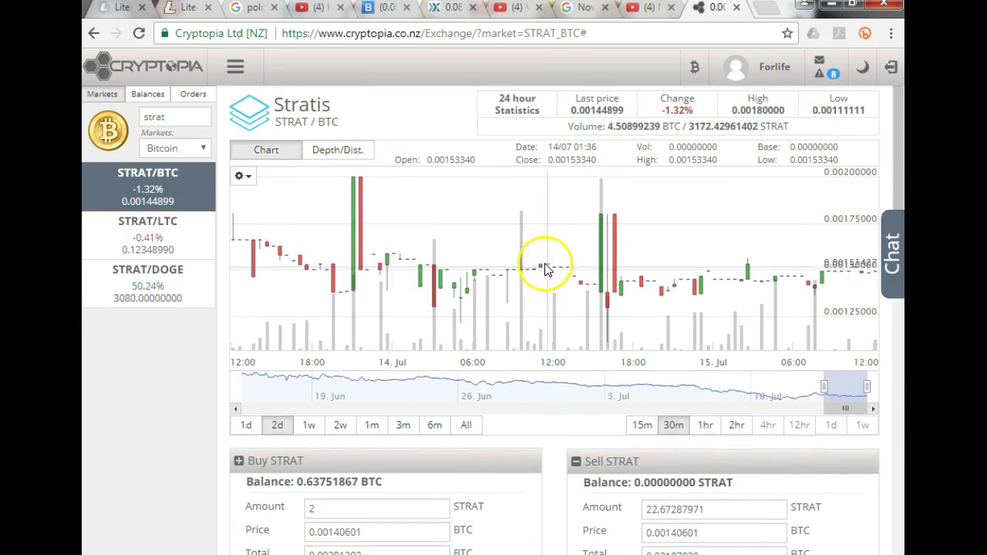
# Step: Go back to the Exchange markets page through the navigation menu and focus the market search
pyautogui.moveTo(767, 66)
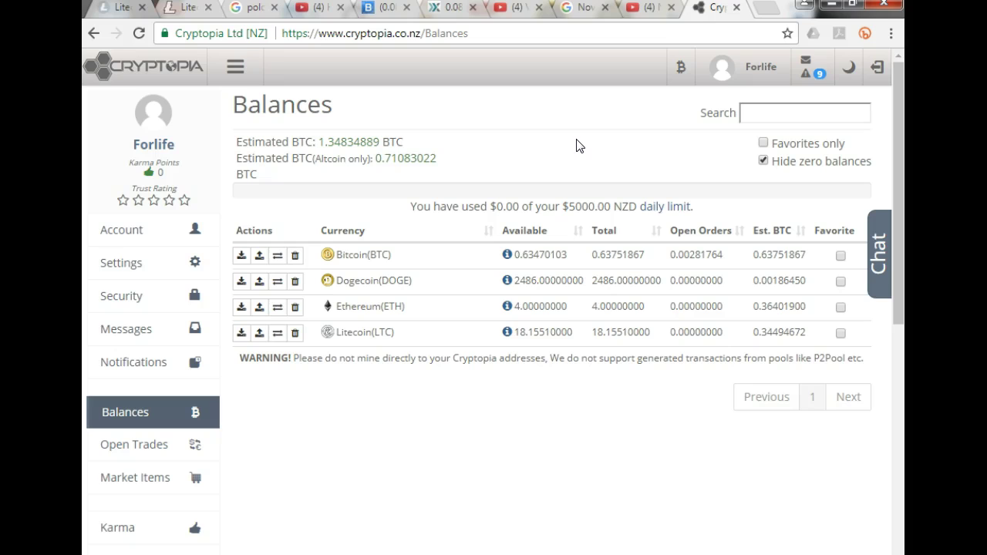
pyautogui.click(235, 67)
pyautogui.click(236, 67)
pyautogui.click(235, 67)
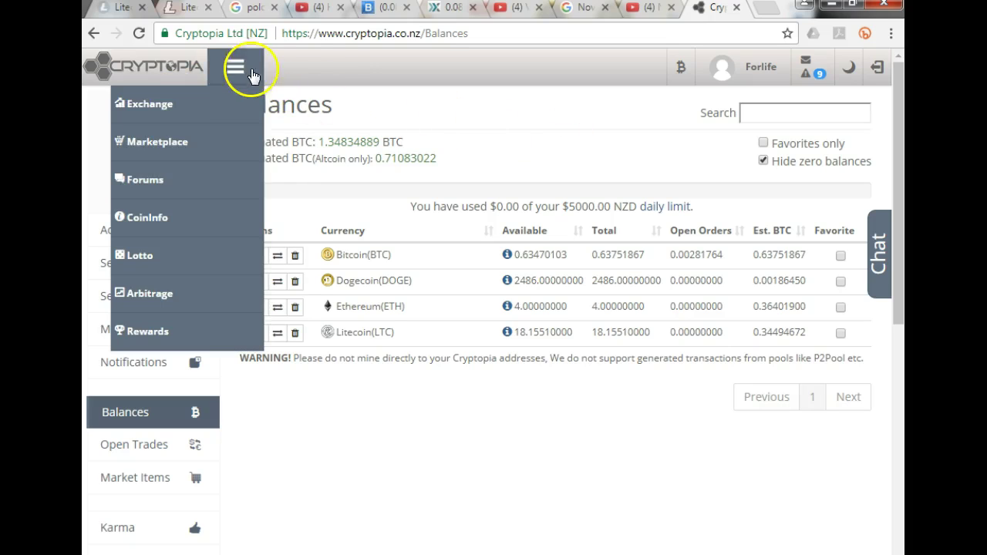
pyautogui.click(163, 108)
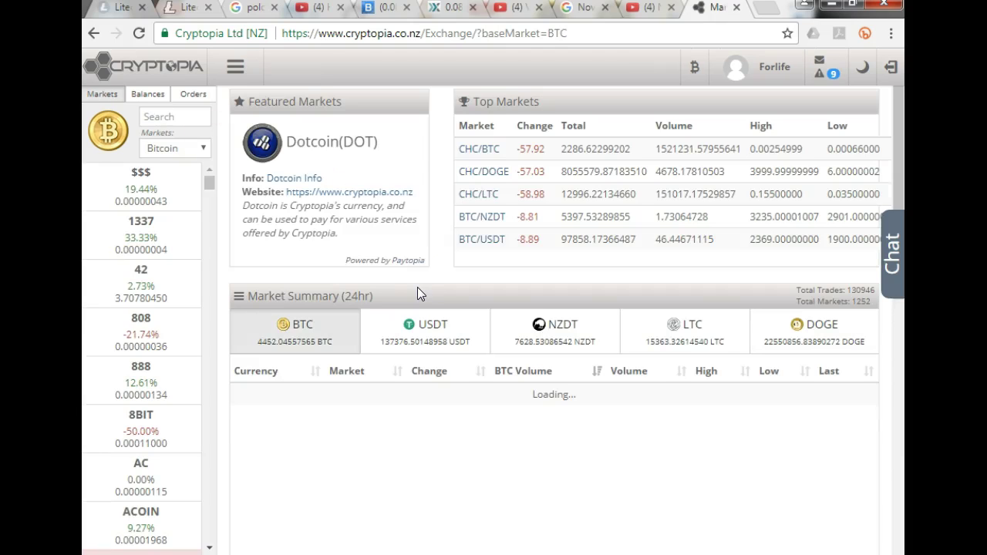
pyautogui.click(171, 119)
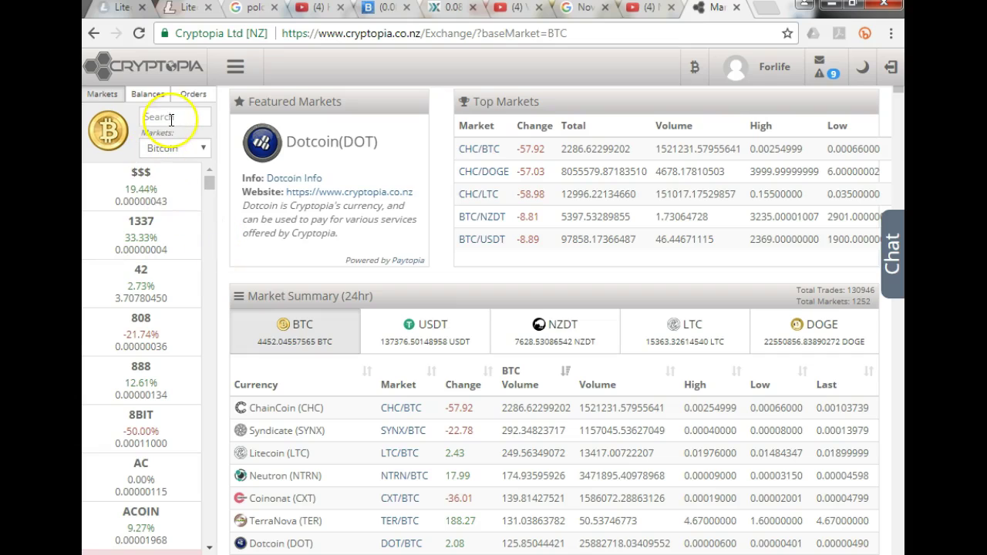
# Step: Search 'stra', limit markets to Bitcoin pairs, and open the STRAT/BTC market
pyautogui.write('strat')
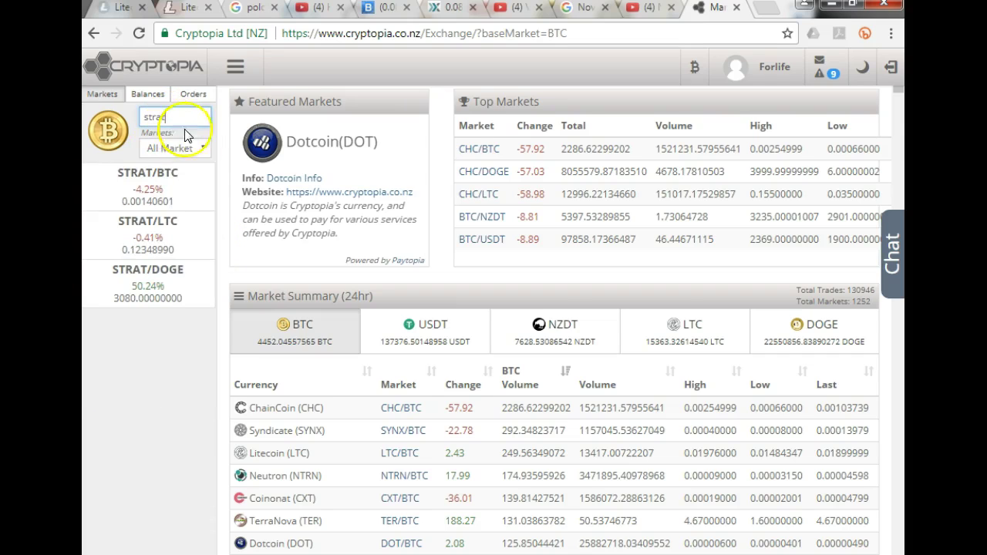
pyautogui.click(202, 148)
pyautogui.click(165, 193)
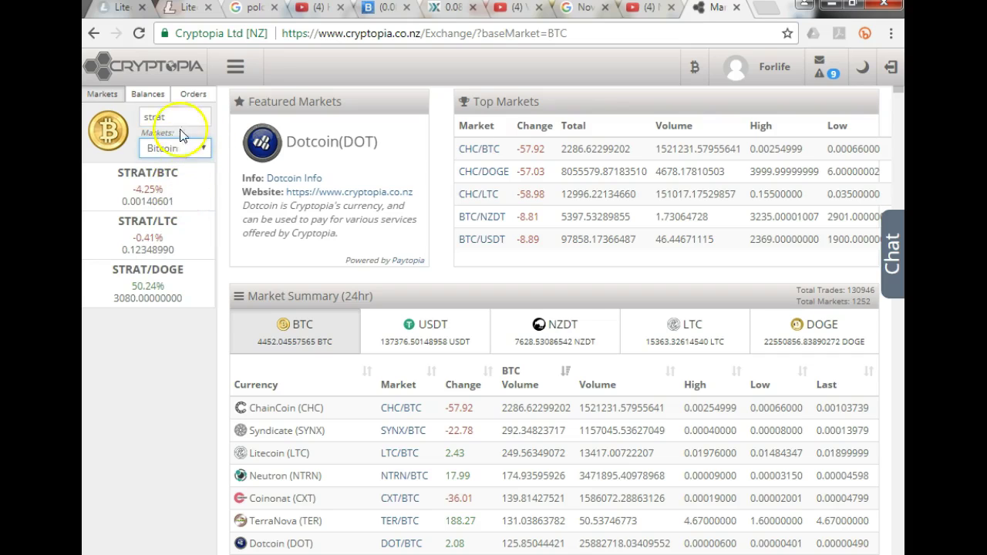
pyautogui.click(154, 177)
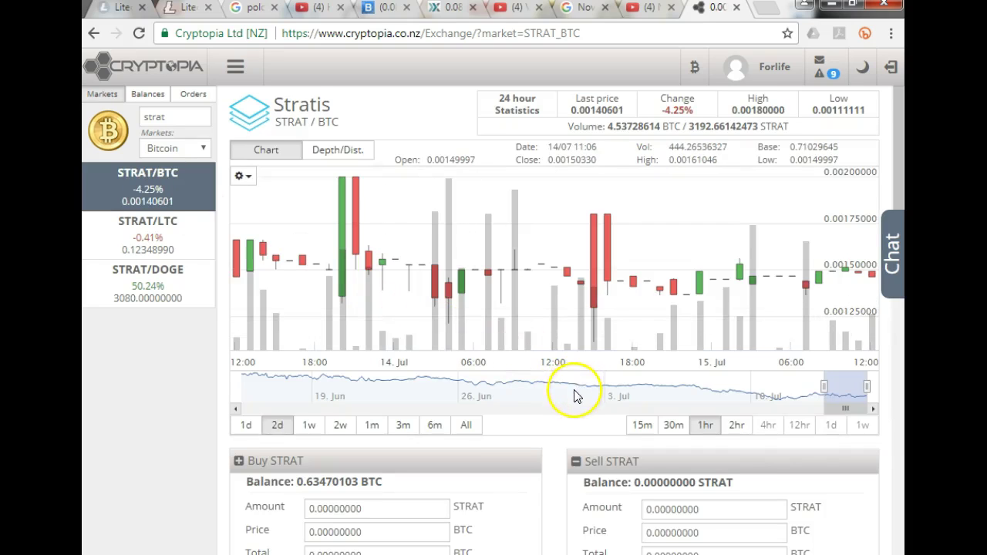
# Step: Scroll to Your Open Orders to find the 2 STRAT buy at 0.00140601 BTC
pyautogui.scroll(-3, 570, 401)
pyautogui.scroll(-1, 561, 401)
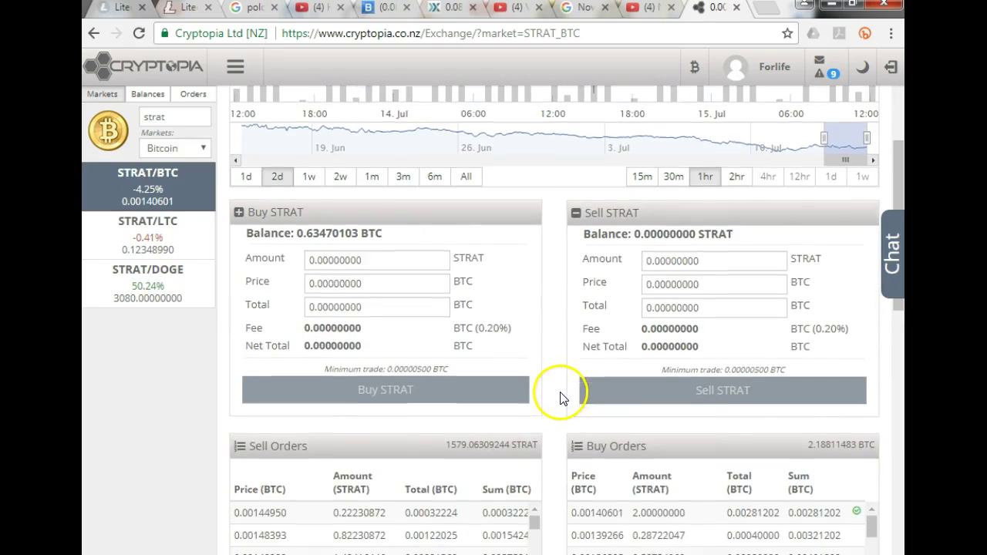
pyautogui.scroll(-2, 563, 386)
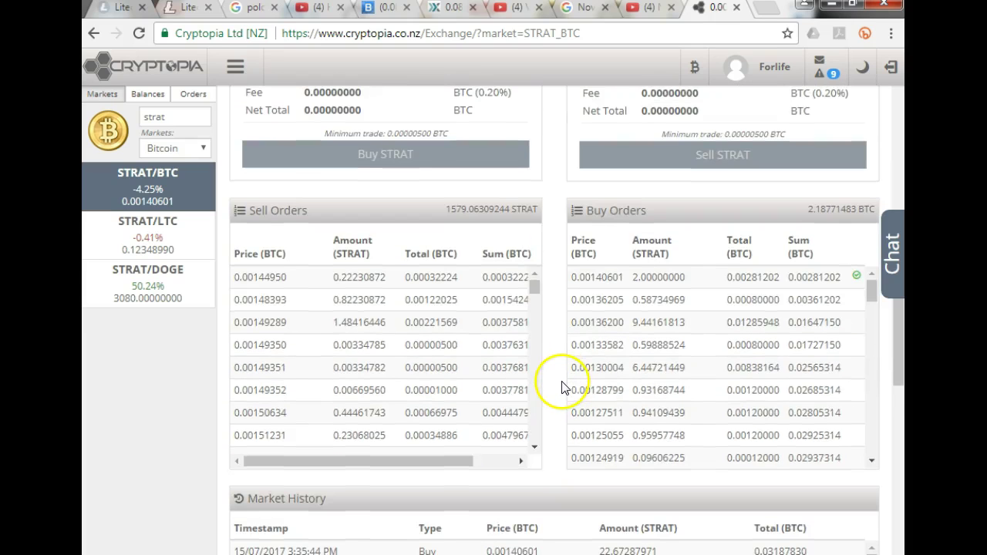
pyautogui.scroll(2, 563, 382)
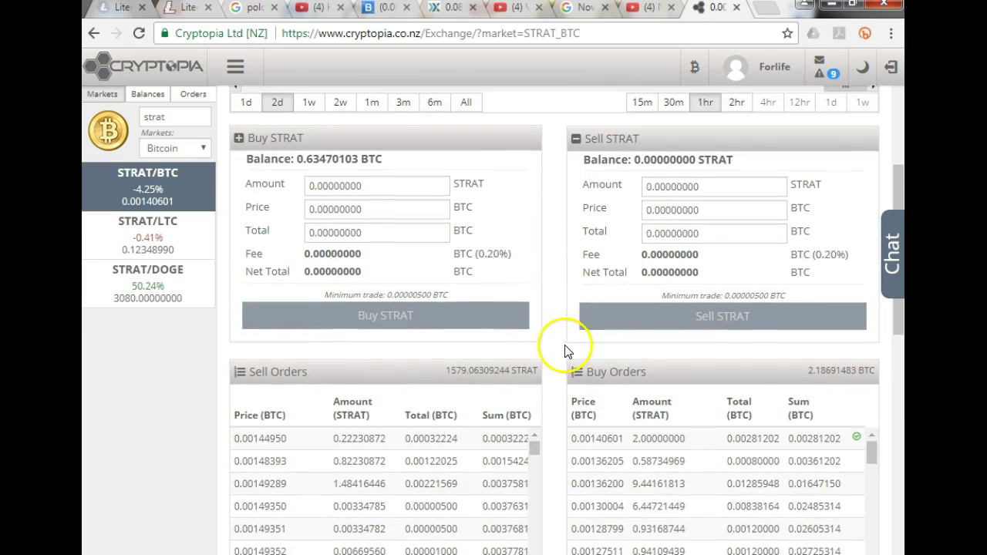
pyautogui.scroll(-6, 562, 343)
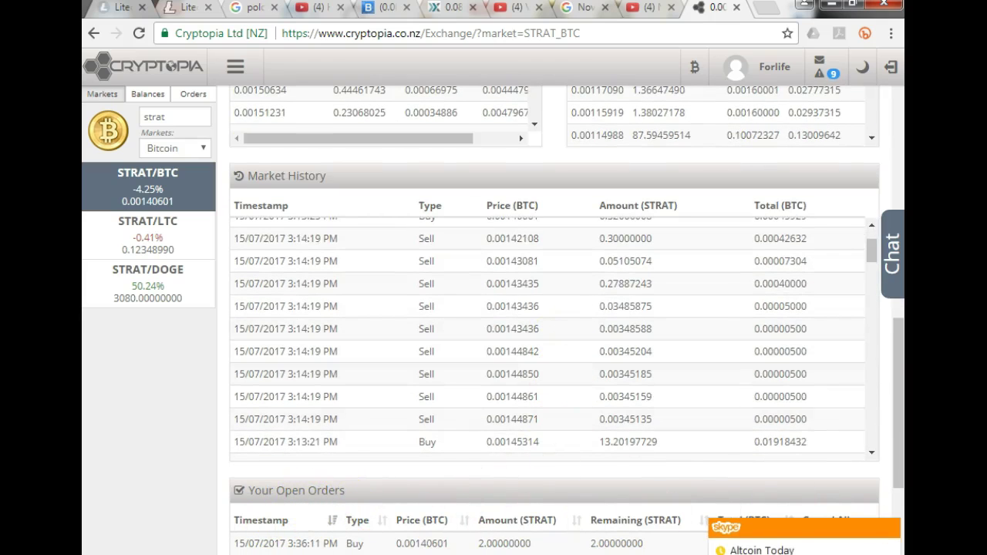
pyautogui.click(891, 531)
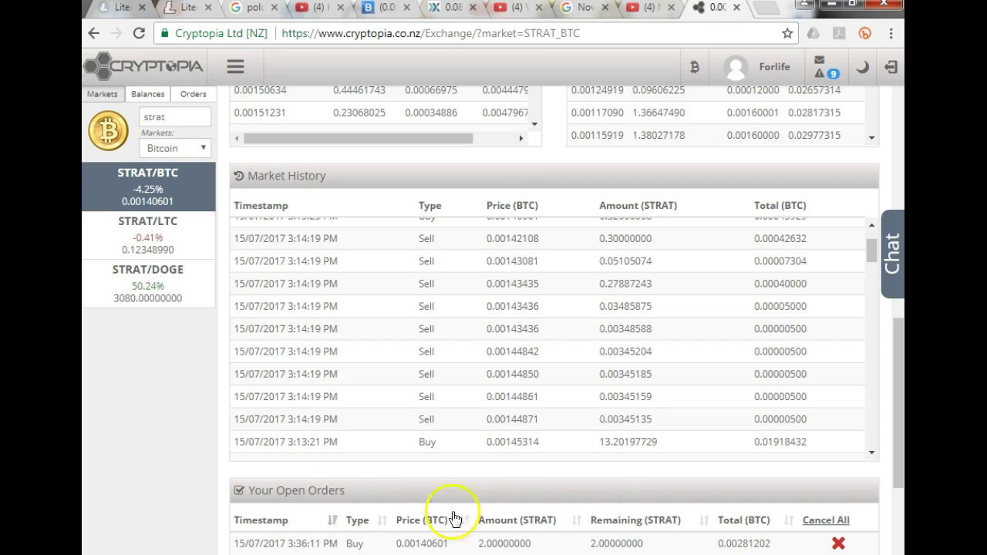
pyautogui.scroll(6, 818, 480)
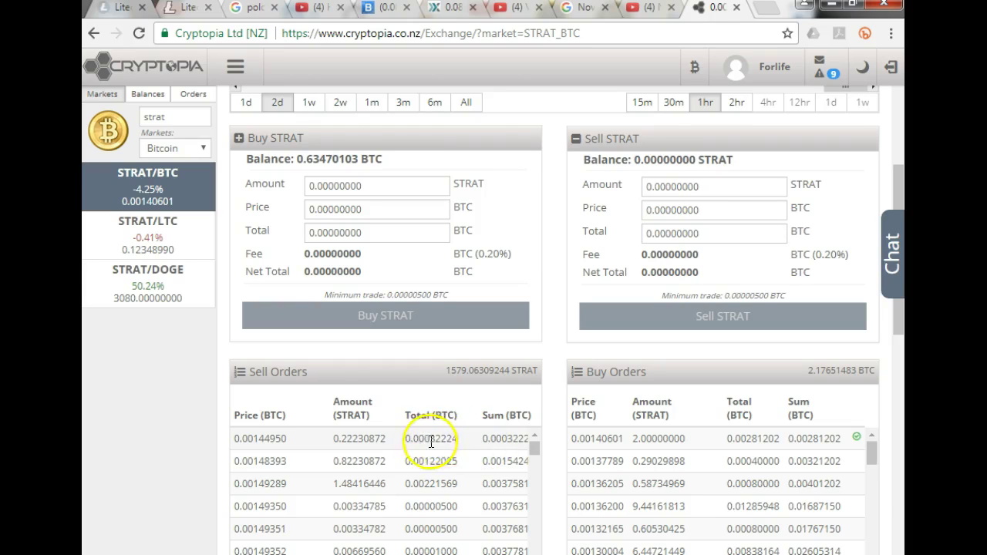
pyautogui.scroll(-2, 438, 466)
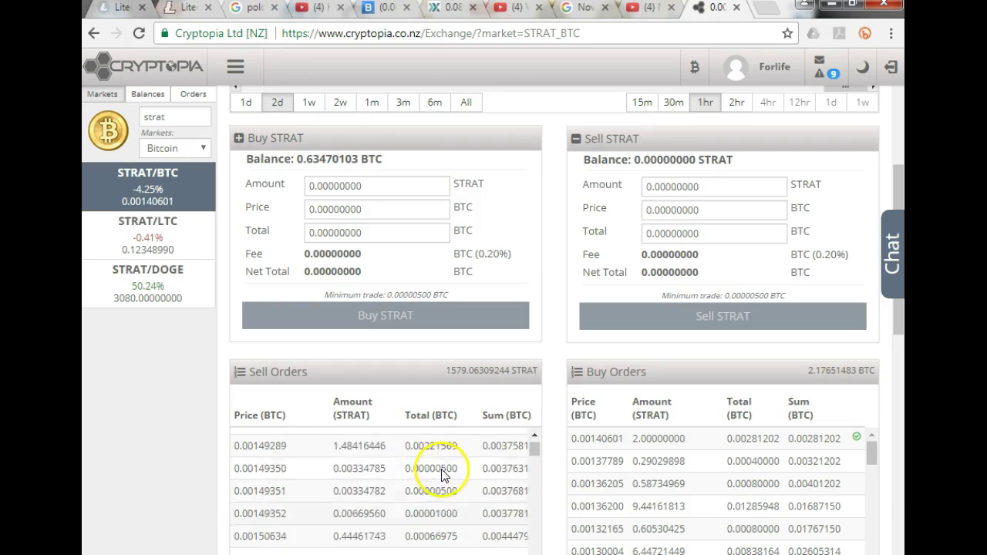
pyautogui.scroll(4, 440, 469)
pyautogui.scroll(-4, 463, 467)
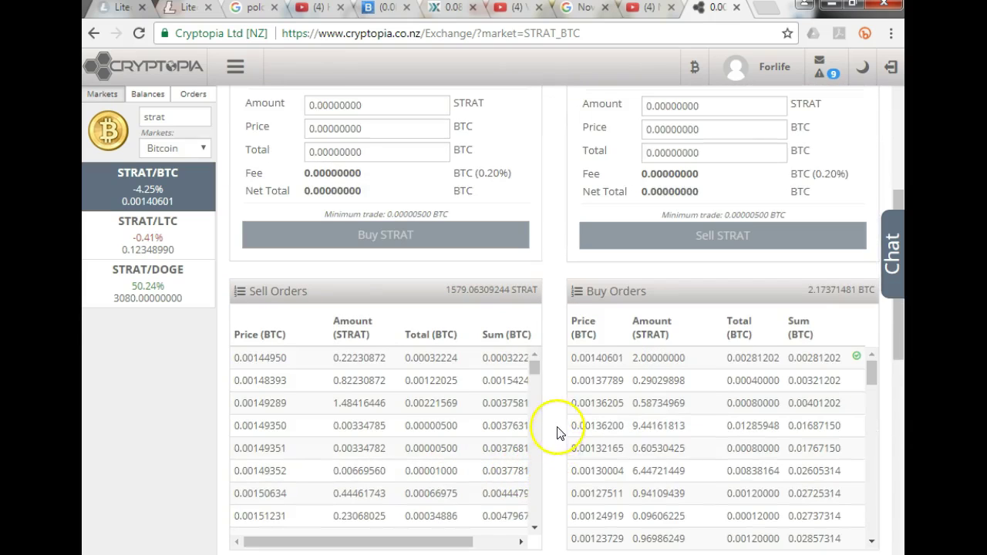
pyautogui.scroll(-5, 637, 424)
pyautogui.scroll(-1, 549, 443)
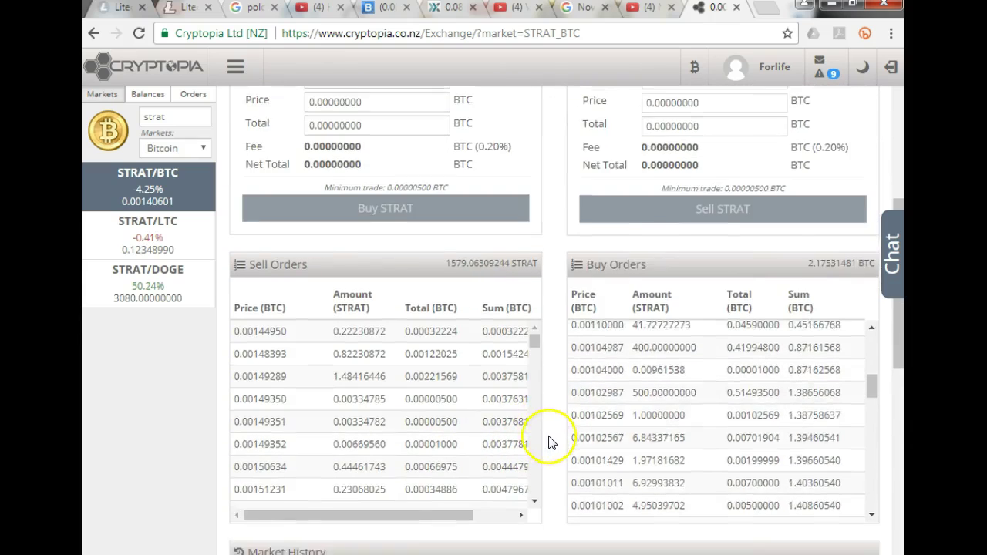
pyautogui.scroll(-3, 550, 442)
pyautogui.scroll(-5, 546, 441)
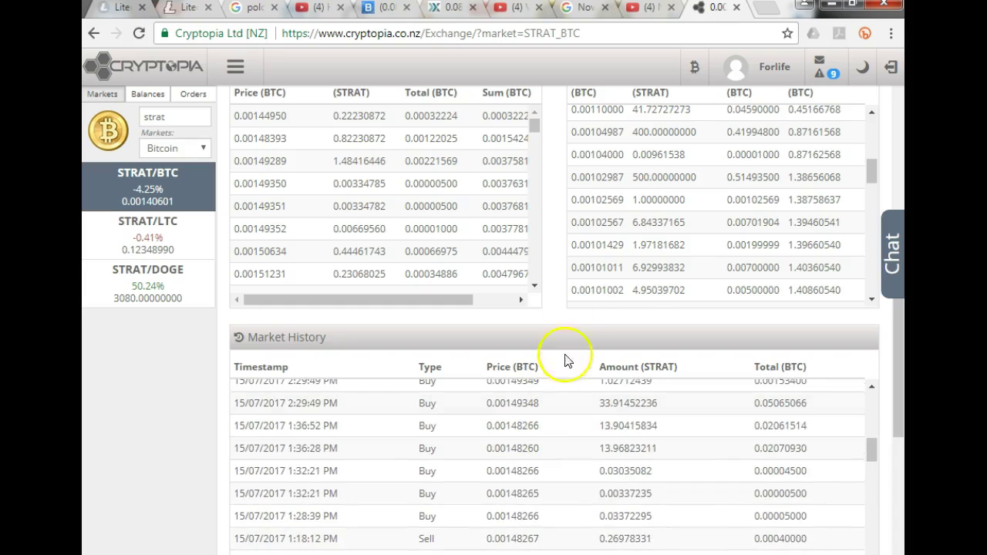
pyautogui.scroll(-3, 577, 300)
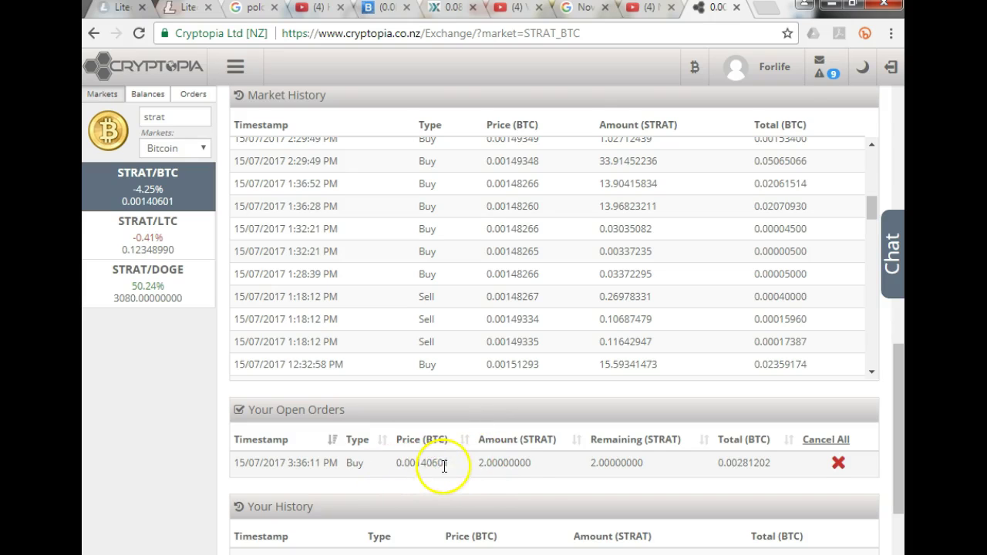
pyautogui.scroll(3, 493, 470)
pyautogui.scroll(3, 540, 435)
pyautogui.scroll(3, 559, 305)
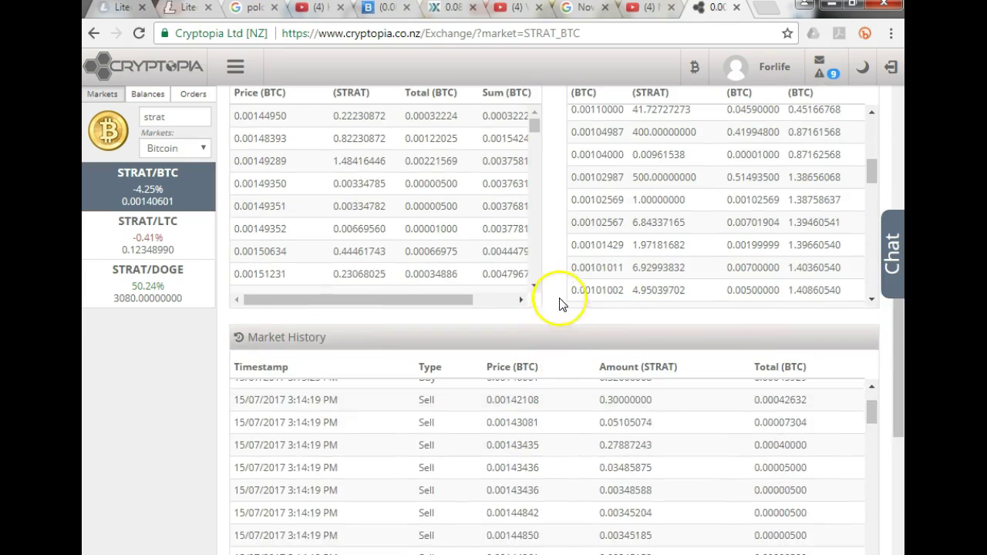
pyautogui.scroll(2, 555, 307)
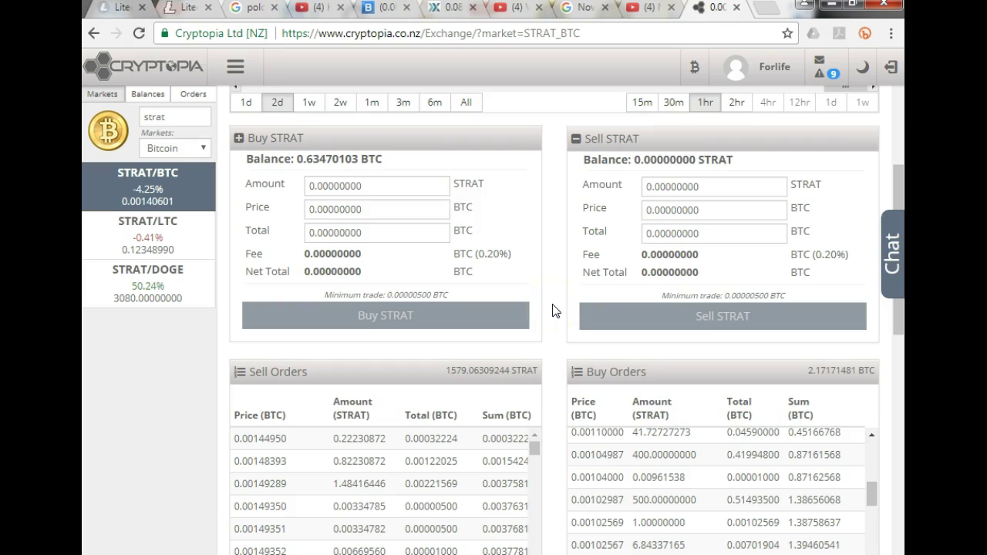
pyautogui.scroll(3, 553, 320)
pyautogui.click(555, 336)
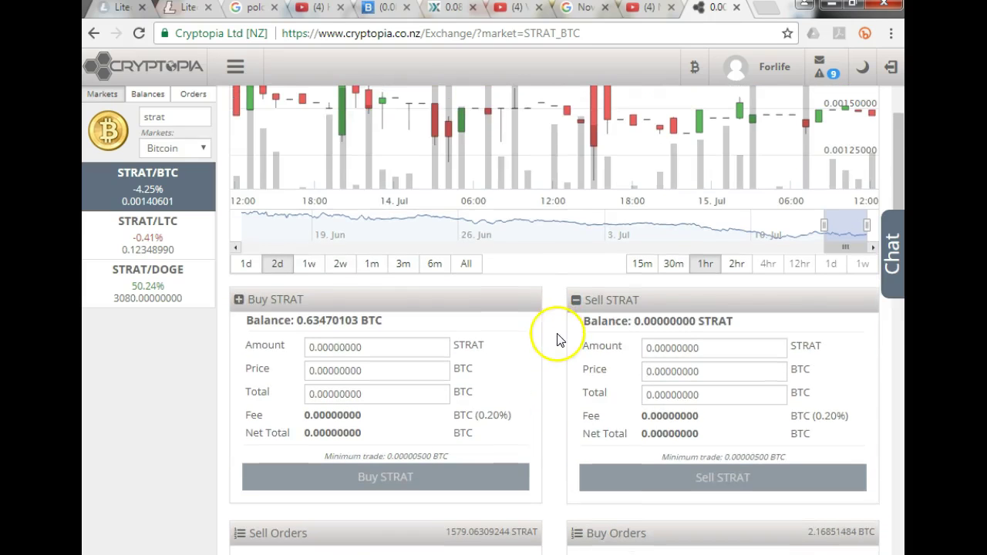
pyautogui.scroll(-3, 555, 340)
pyautogui.scroll(-1, 554, 347)
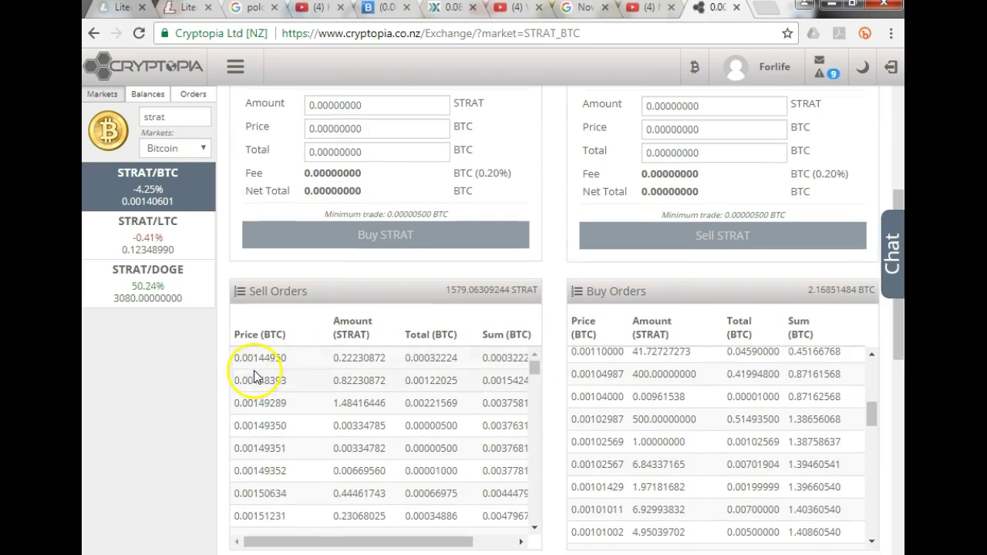
pyautogui.scroll(-5, 558, 400)
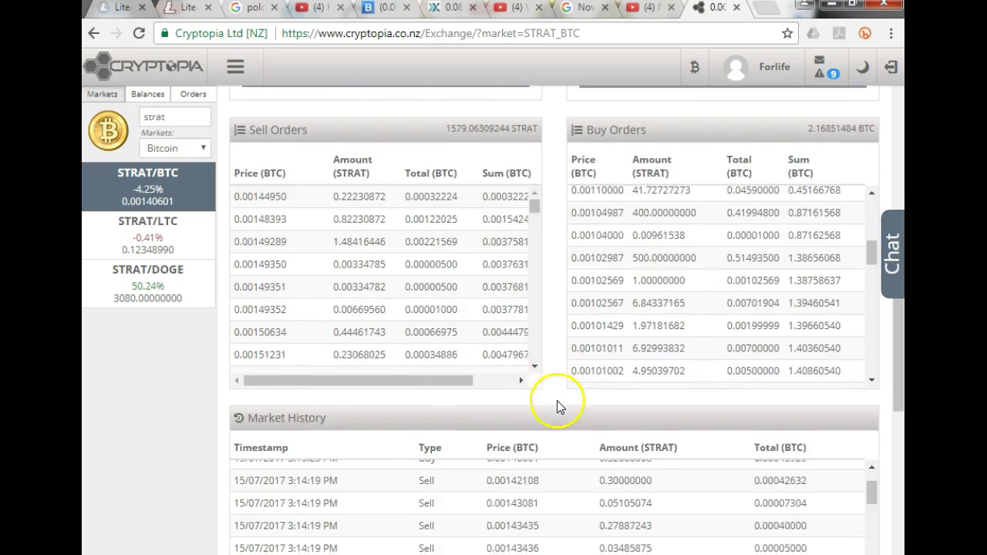
pyautogui.scroll(-5, 561, 399)
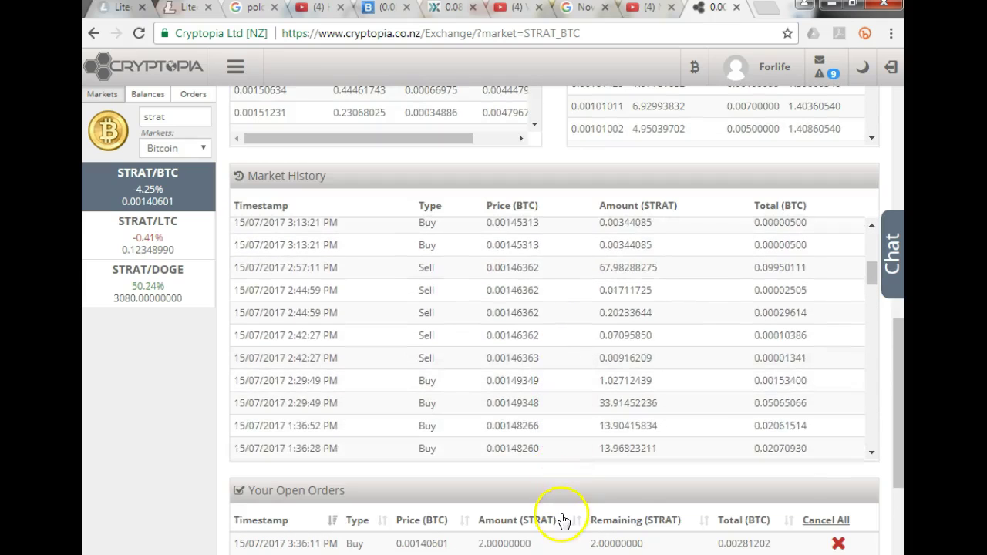
pyautogui.scroll(-2, 563, 519)
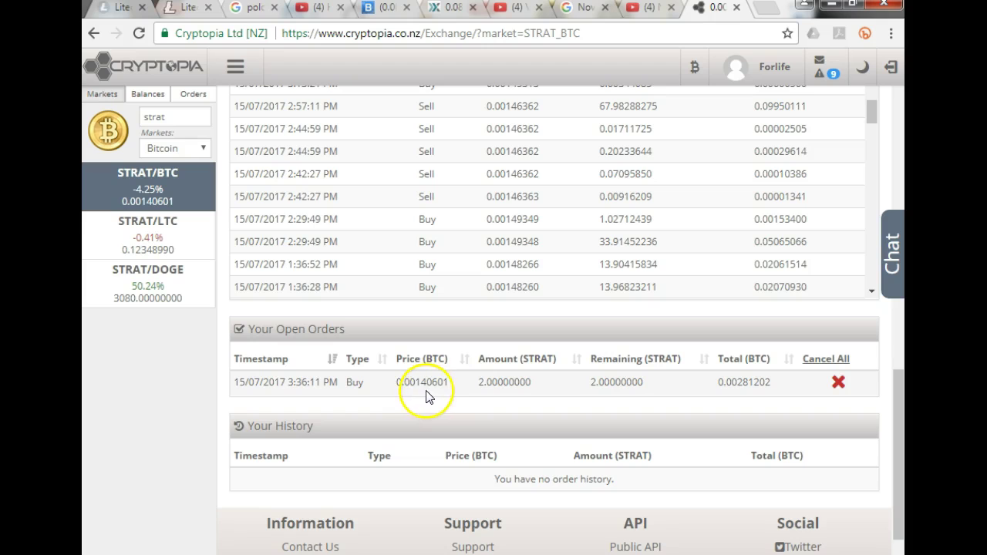
pyautogui.scroll(5, 479, 407)
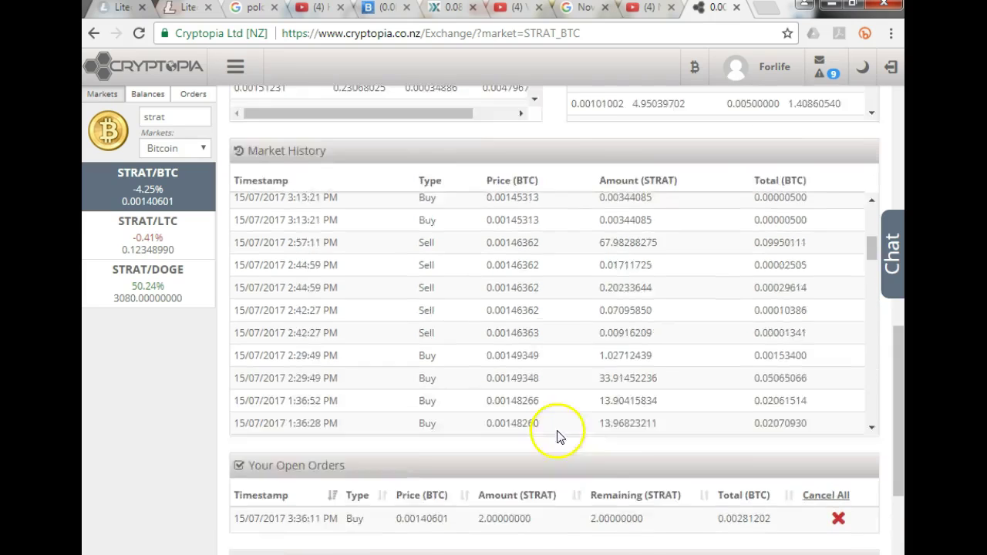
pyautogui.scroll(3, 573, 367)
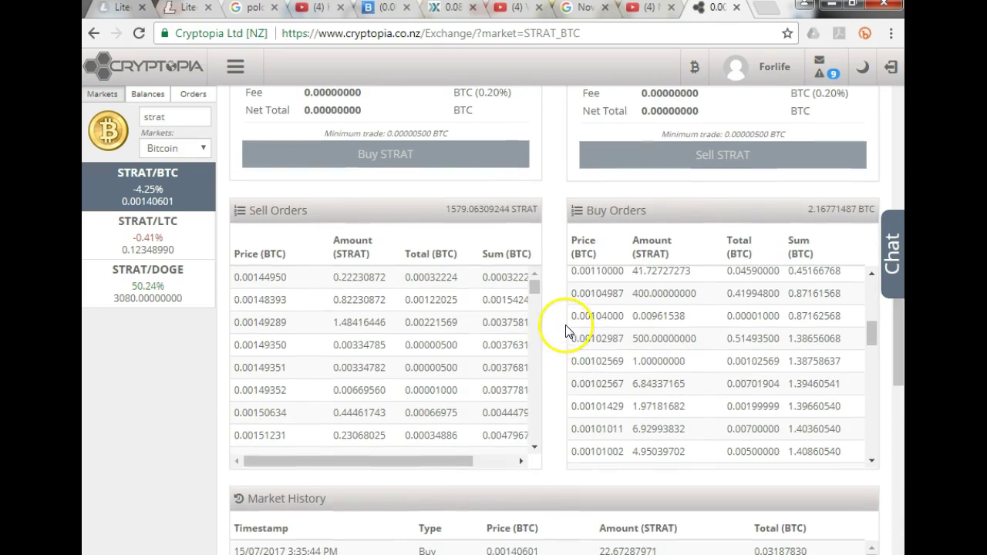
pyautogui.scroll(5, 561, 361)
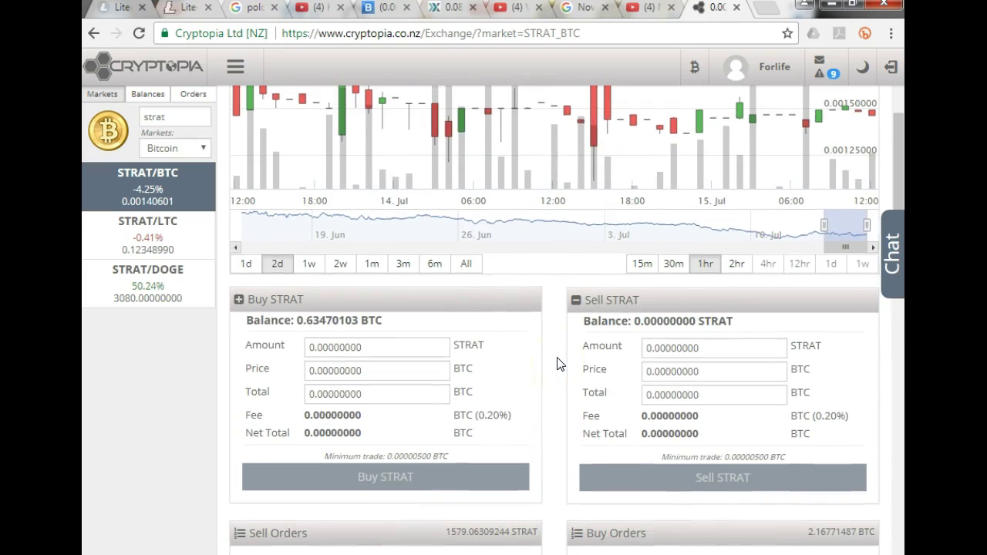
pyautogui.scroll(-5, 560, 364)
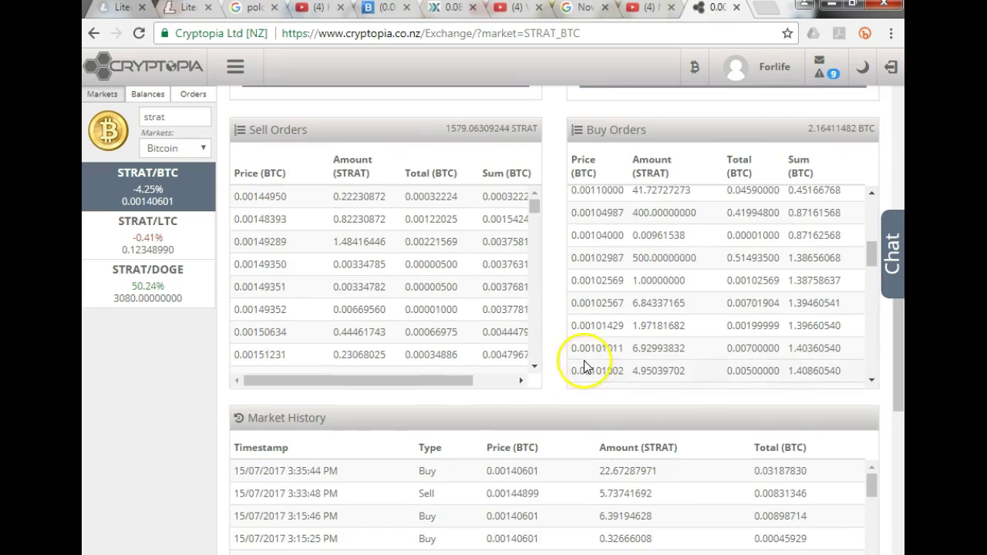
pyautogui.scroll(-1, 698, 361)
pyautogui.scroll(6, 698, 361)
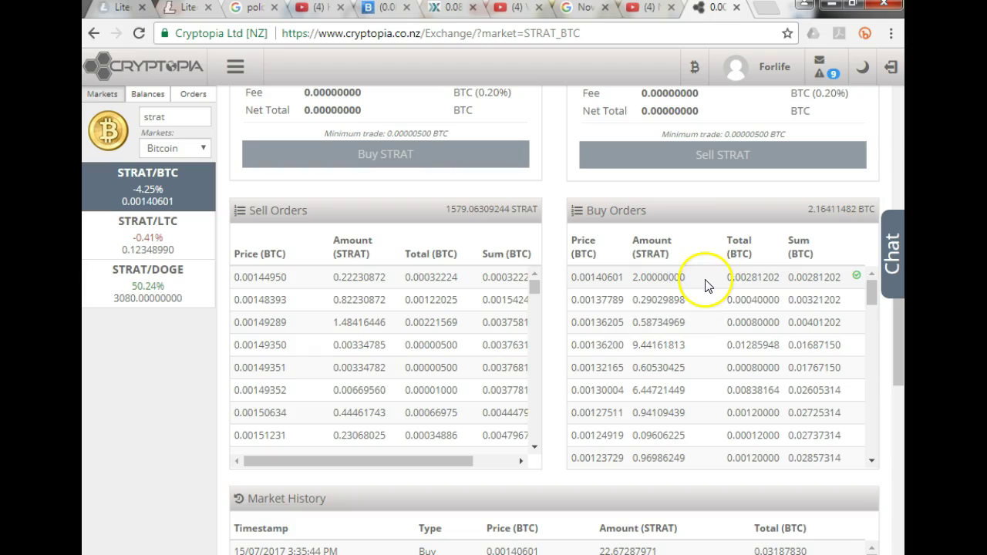
pyautogui.scroll(-3, 550, 370)
pyautogui.scroll(-10, 551, 378)
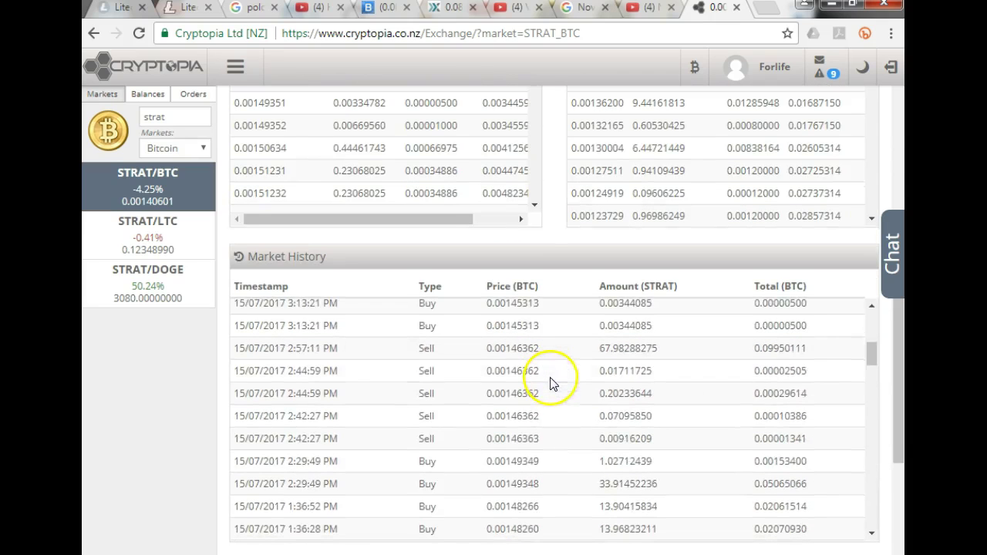
pyautogui.scroll(-10, 565, 451)
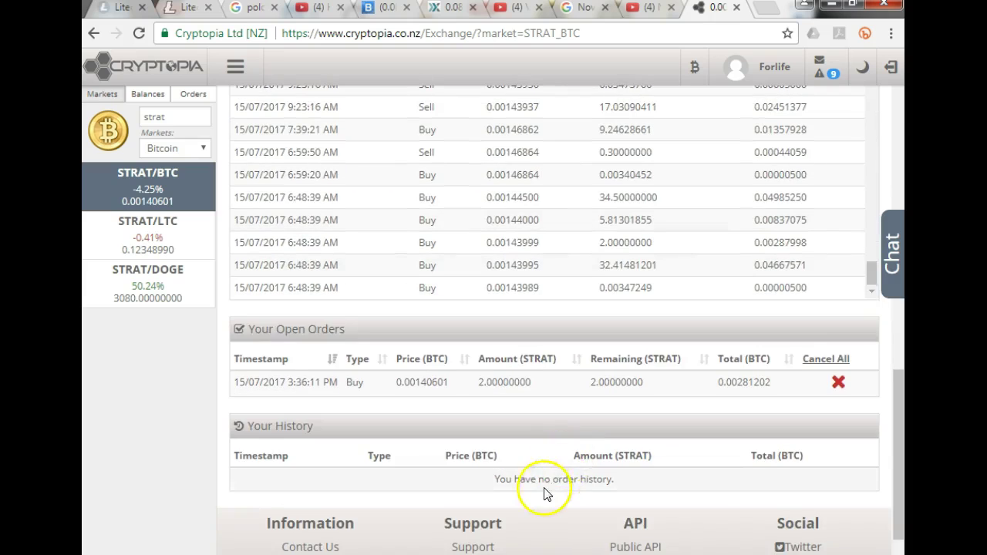
pyautogui.scroll(-1, 549, 489)
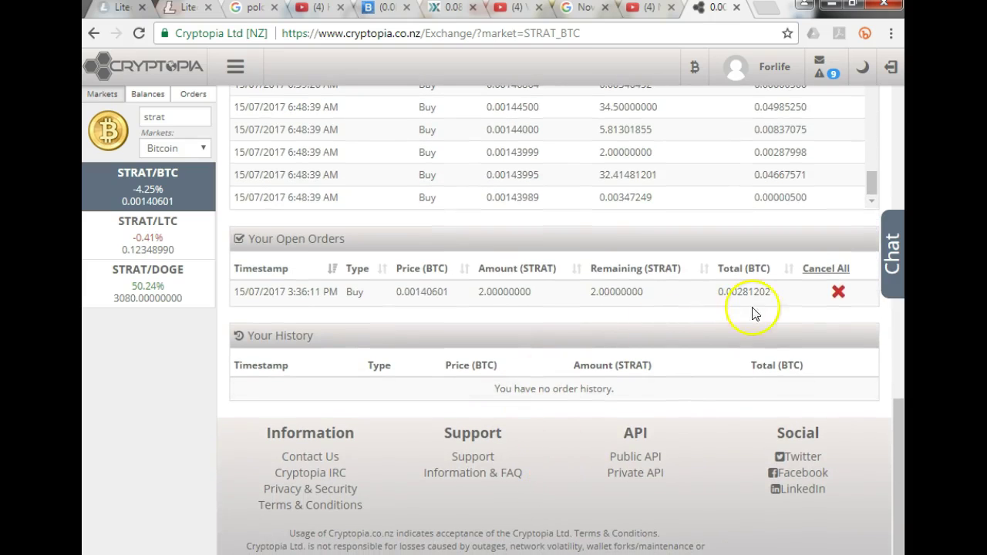
# Step: Cancel the open 2 STRAT buy order, restoring the BTC balance to 0.63751867
pyautogui.click(837, 292)
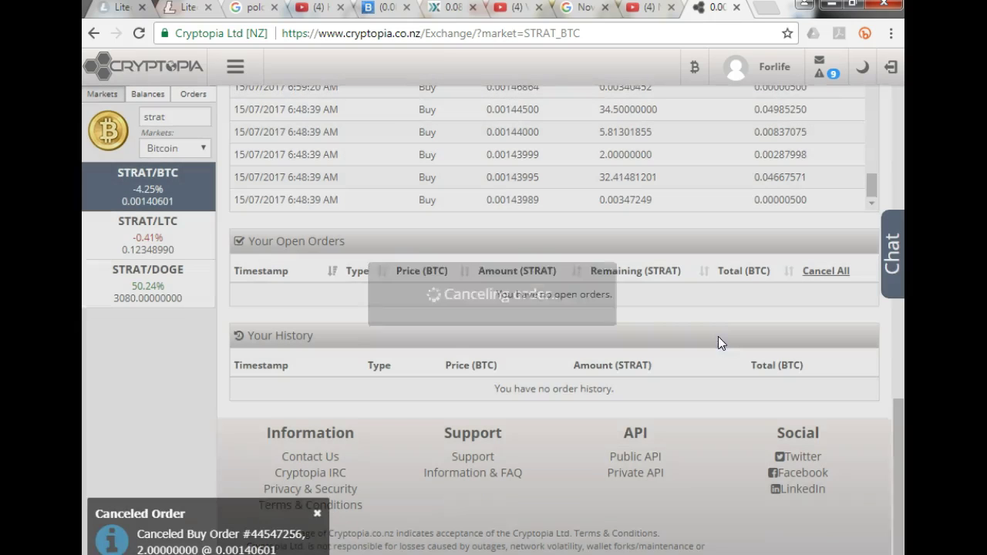
pyautogui.scroll(3, 690, 340)
pyautogui.scroll(10, 551, 162)
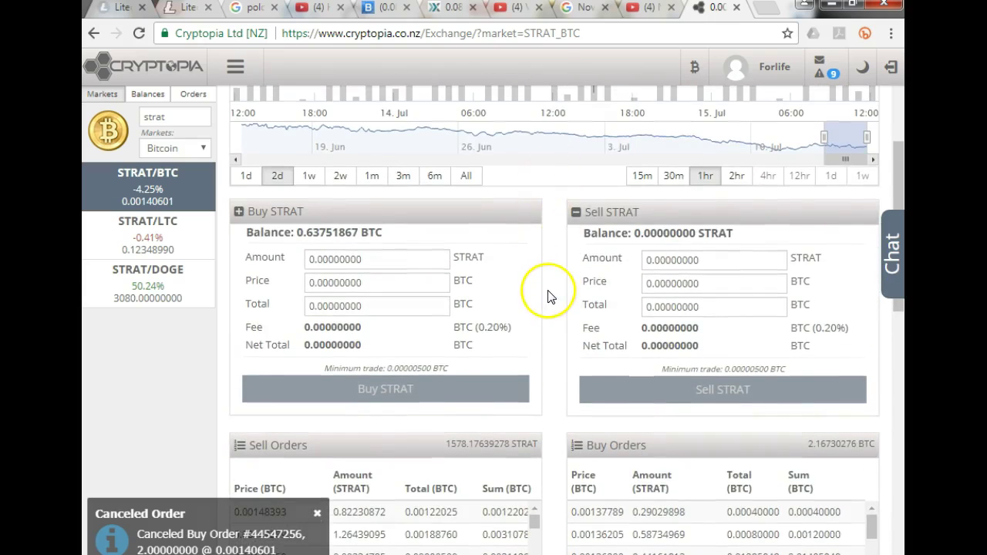
pyautogui.scroll(-1, 548, 297)
pyautogui.scroll(-2, 551, 305)
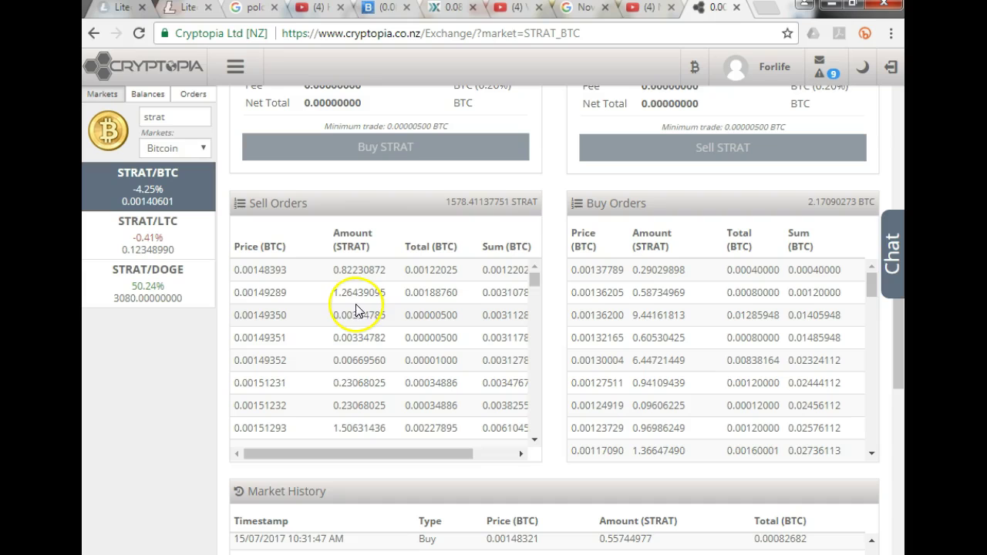
# Step: Buy 1 STRAT from the 0.00149289 BTC sell order, leaving 0.63603018 BTC
pyautogui.click(265, 296)
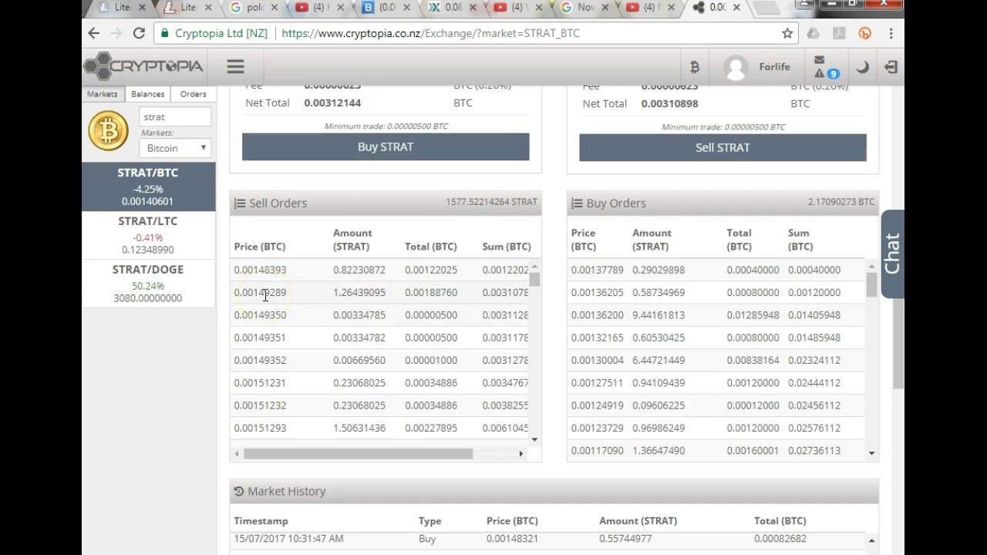
pyautogui.scroll(2, 386, 320)
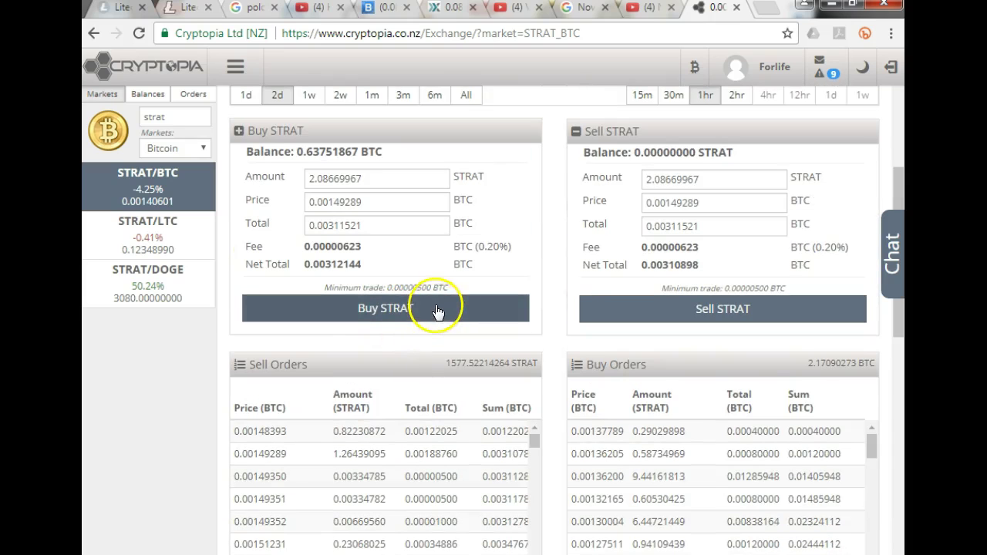
pyautogui.moveTo(374, 178); pyautogui.dragTo(289, 177)
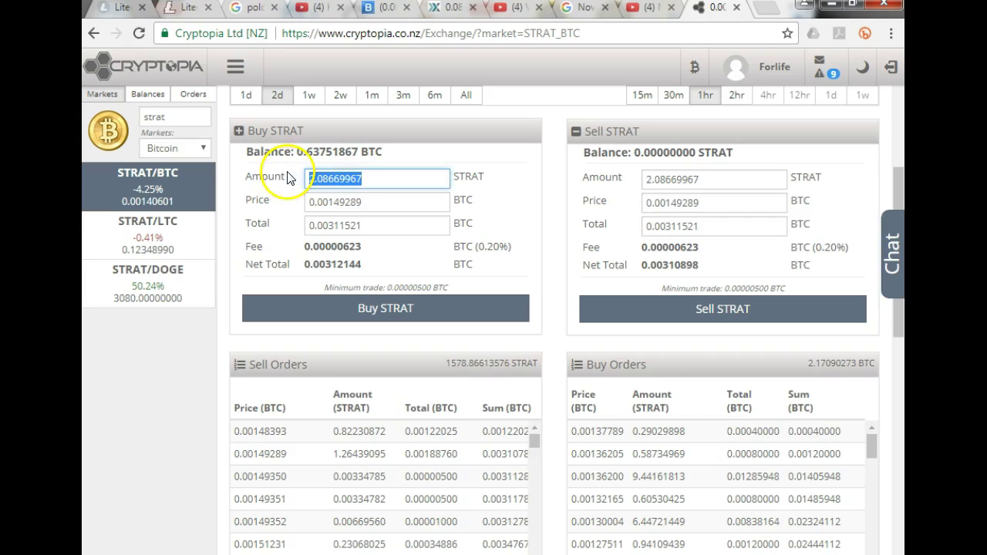
pyautogui.write('1')
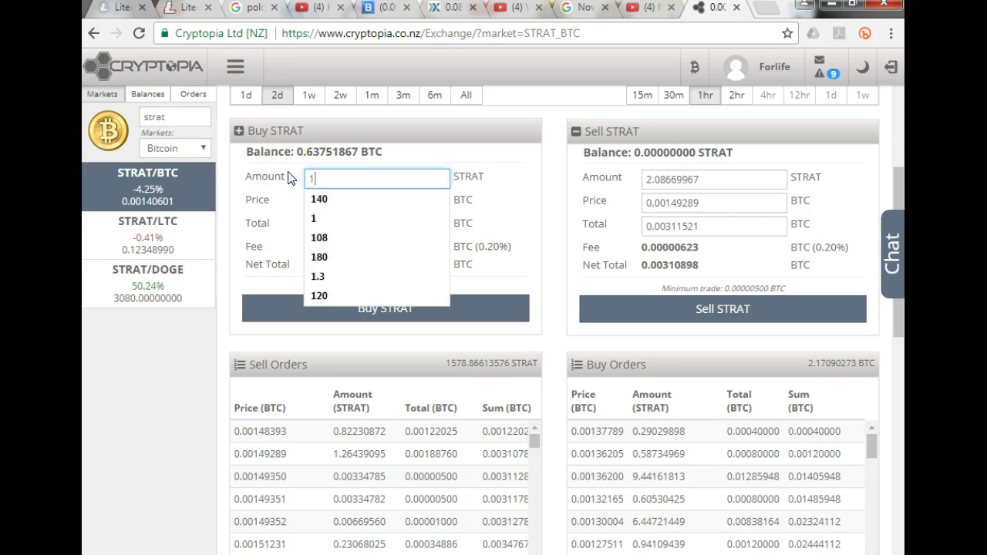
pyautogui.click(386, 308)
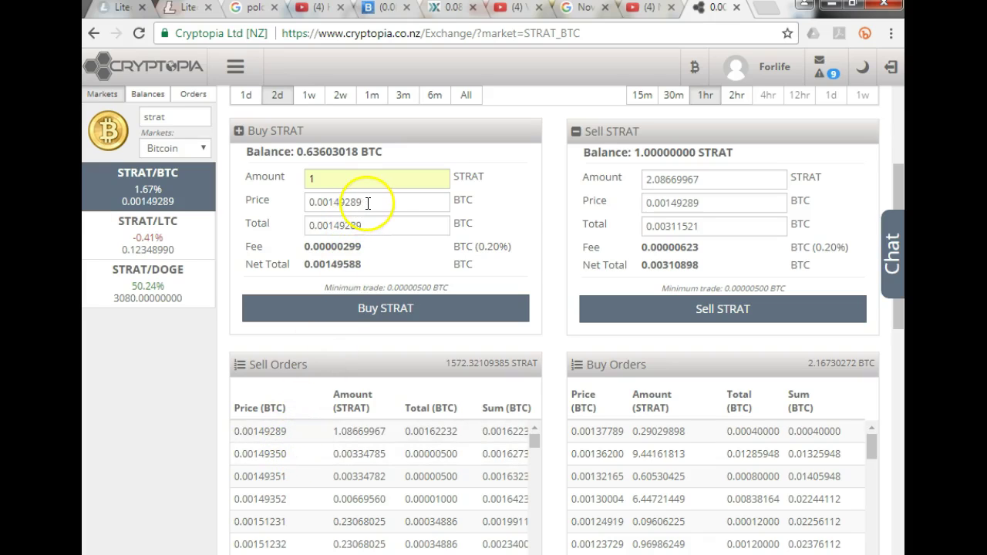
pyautogui.scroll(4, 546, 286)
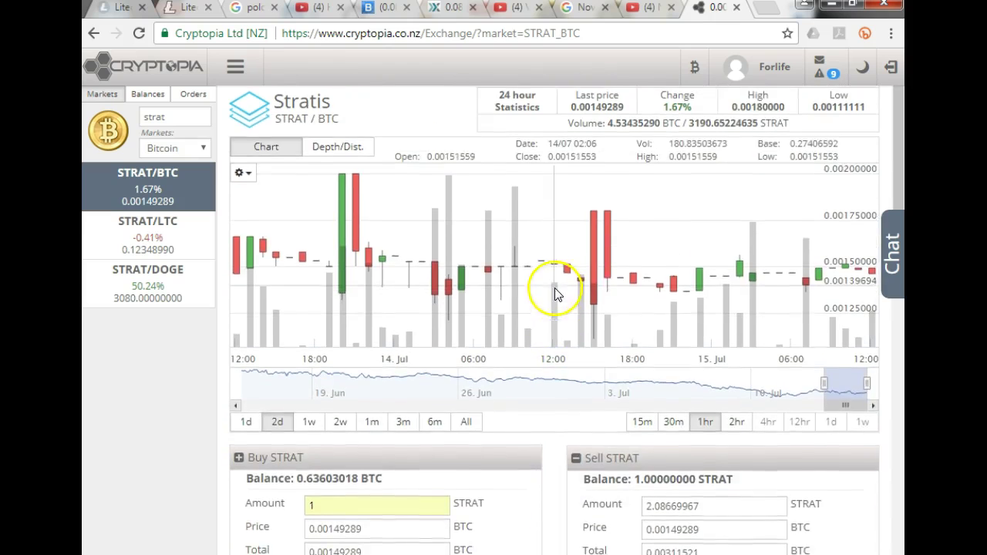
pyautogui.moveTo(772, 67)
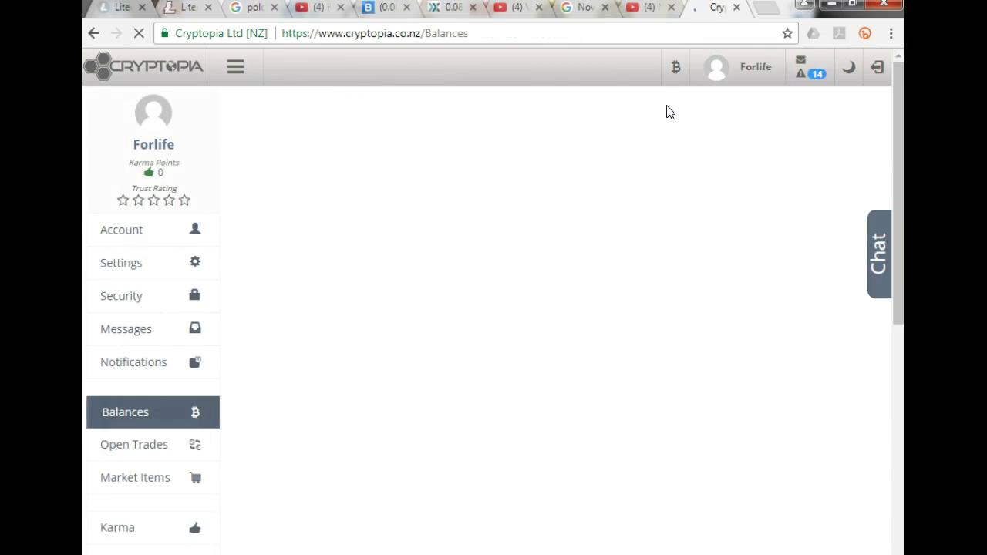
# Step: Scroll the Balances table to check Stratis at 1.00000000 STRAT beside BTC 0.63603018
pyautogui.scroll(-1, 498, 300)
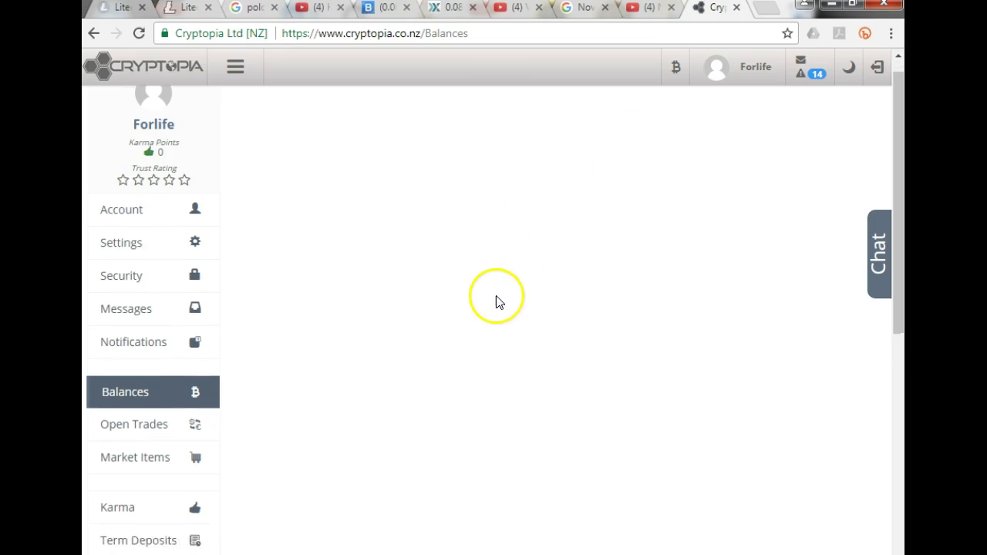
pyautogui.scroll(-1, 498, 302)
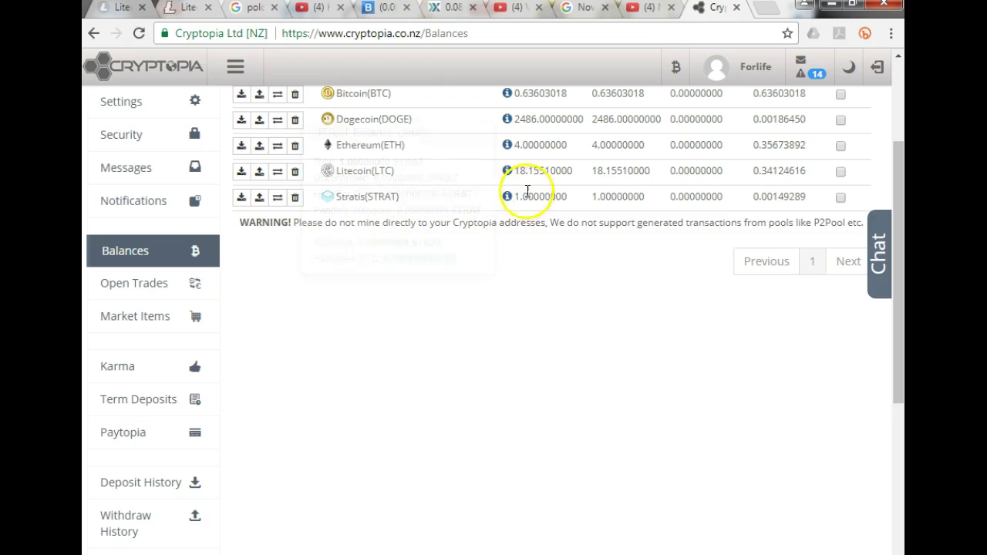
pyautogui.scroll(2, 474, 280)
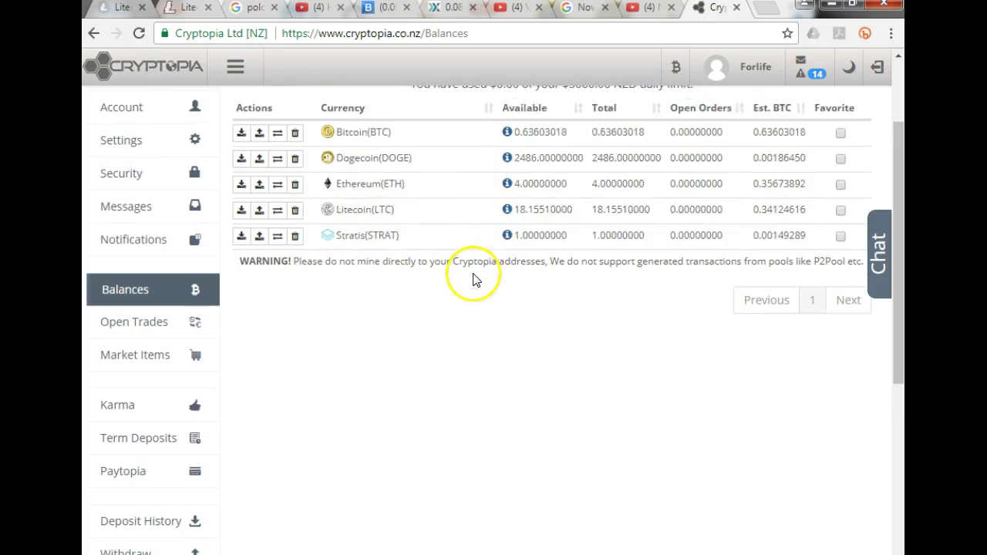